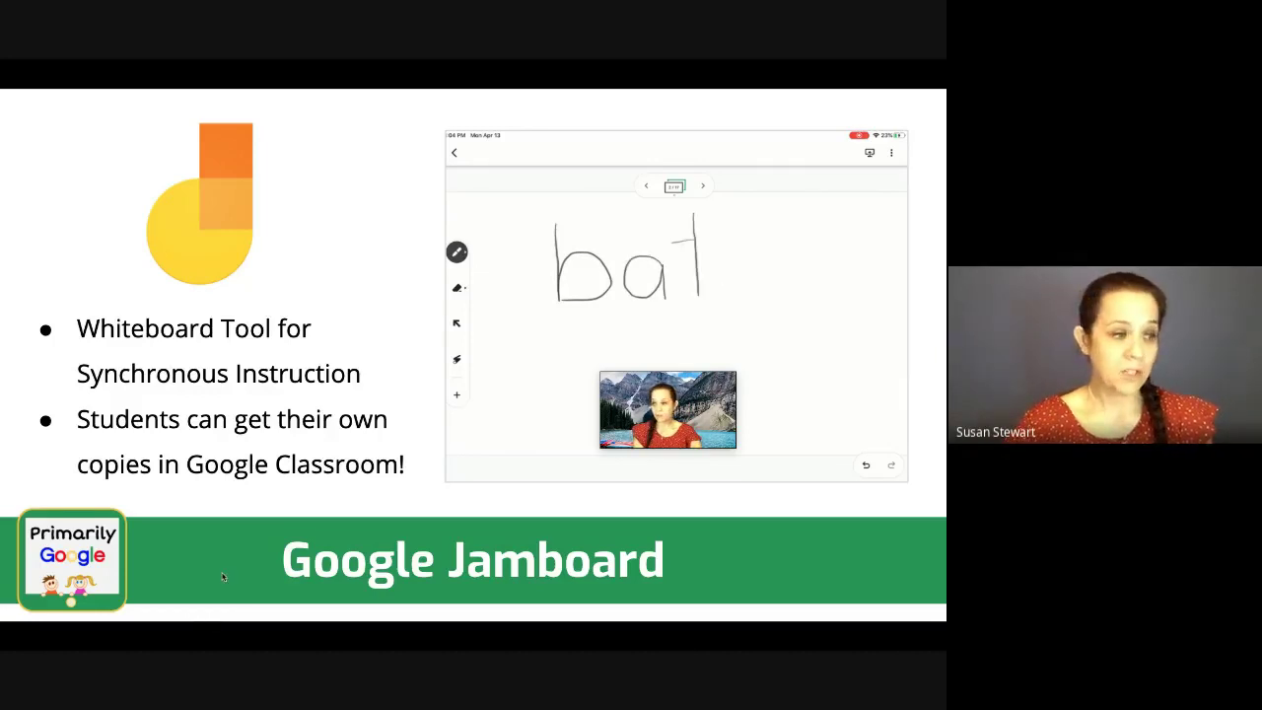
Advance the presentation to the "Let's Play!" Google Jamboard slide and open the demo Jamboard link
{"action": "left_click", "coordinate": [499, 472]}
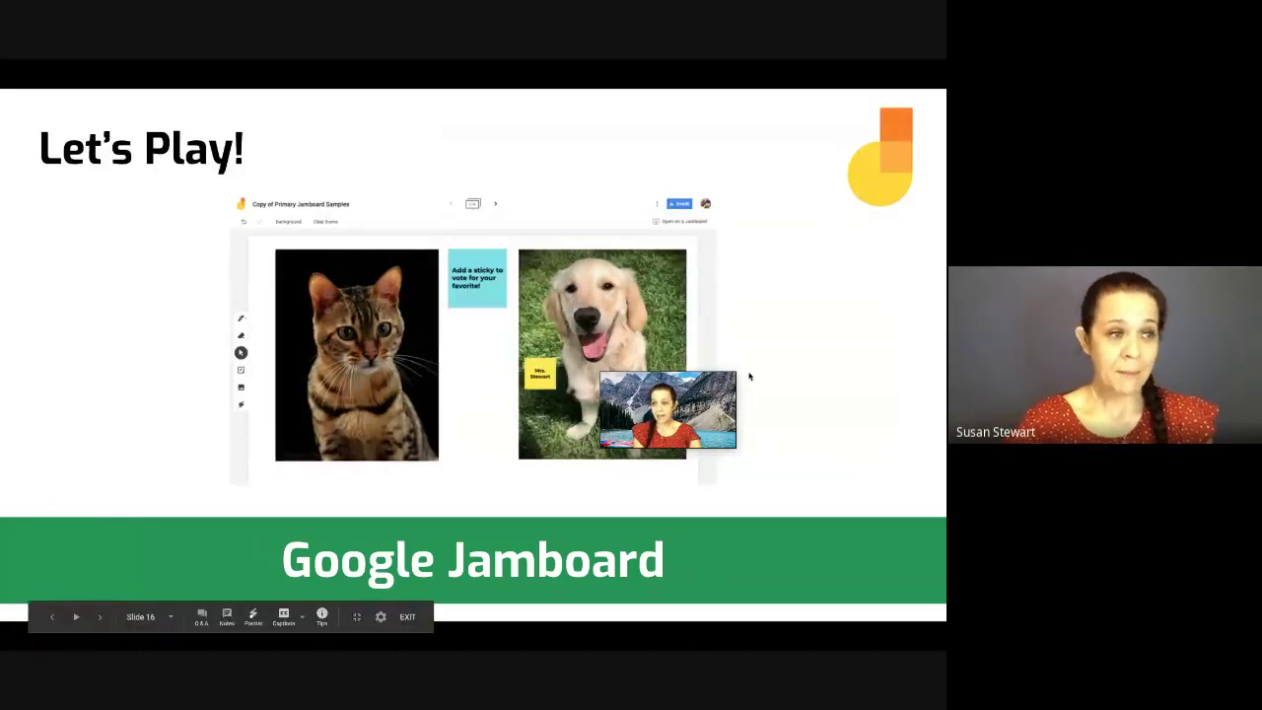
{"action": "key", "text": "Right"}
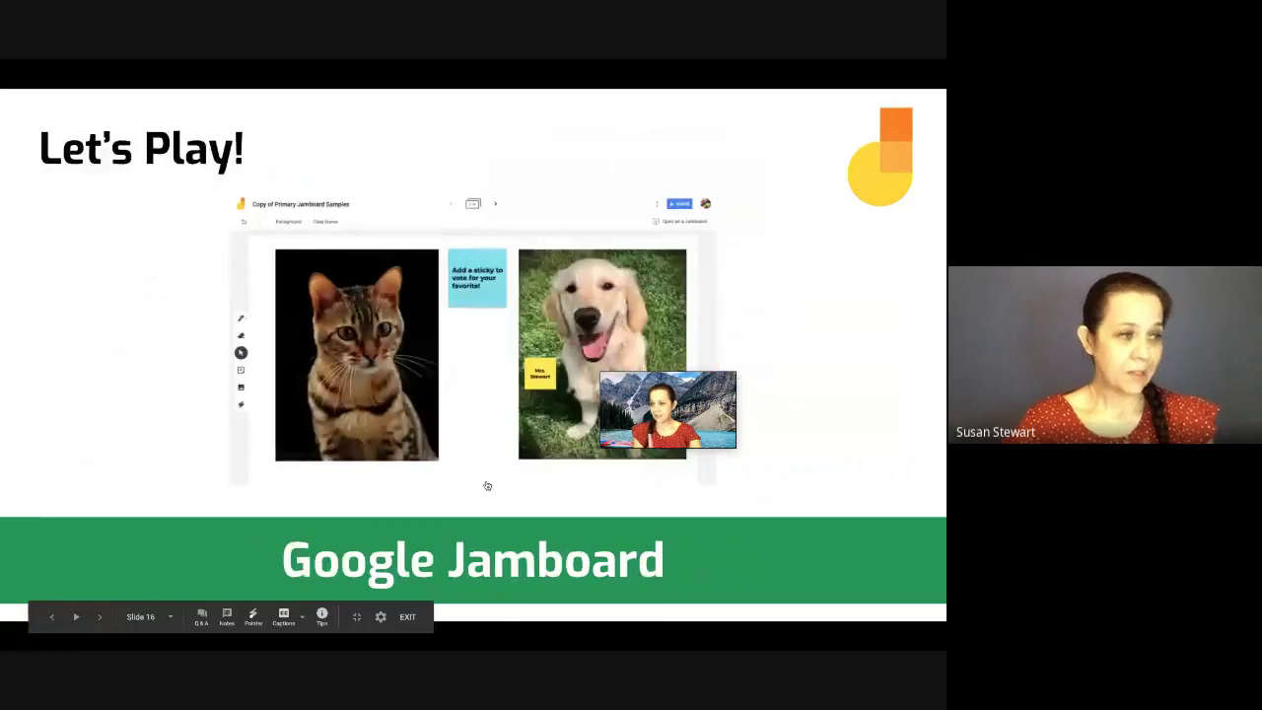
{"action": "left_click", "coordinate": [52, 616]}
{"action": "left_click_drag", "start_coordinate": [697, 418], "coordinate": [824, 358]}
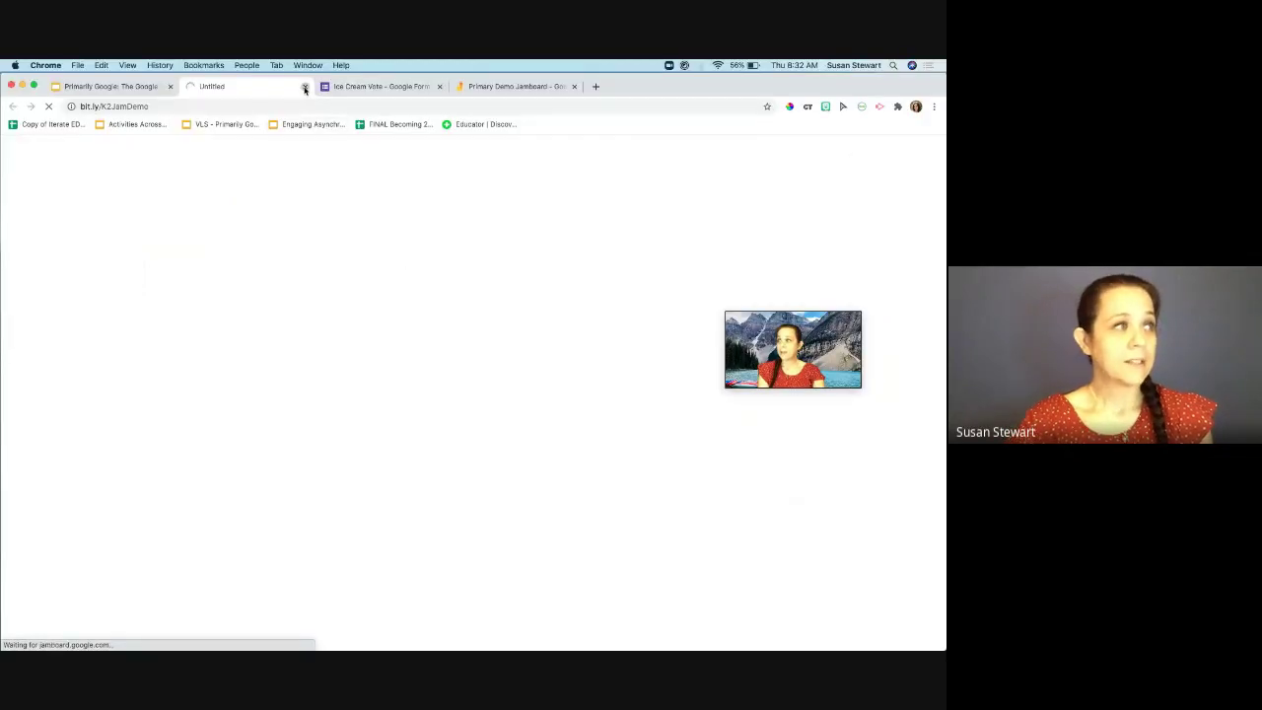
Close the loading demo tab, switch to the Primary Demo Jamboard, and go to its first frame
{"action": "left_click", "coordinate": [304, 87]}
{"action": "left_click", "coordinate": [416, 91]}
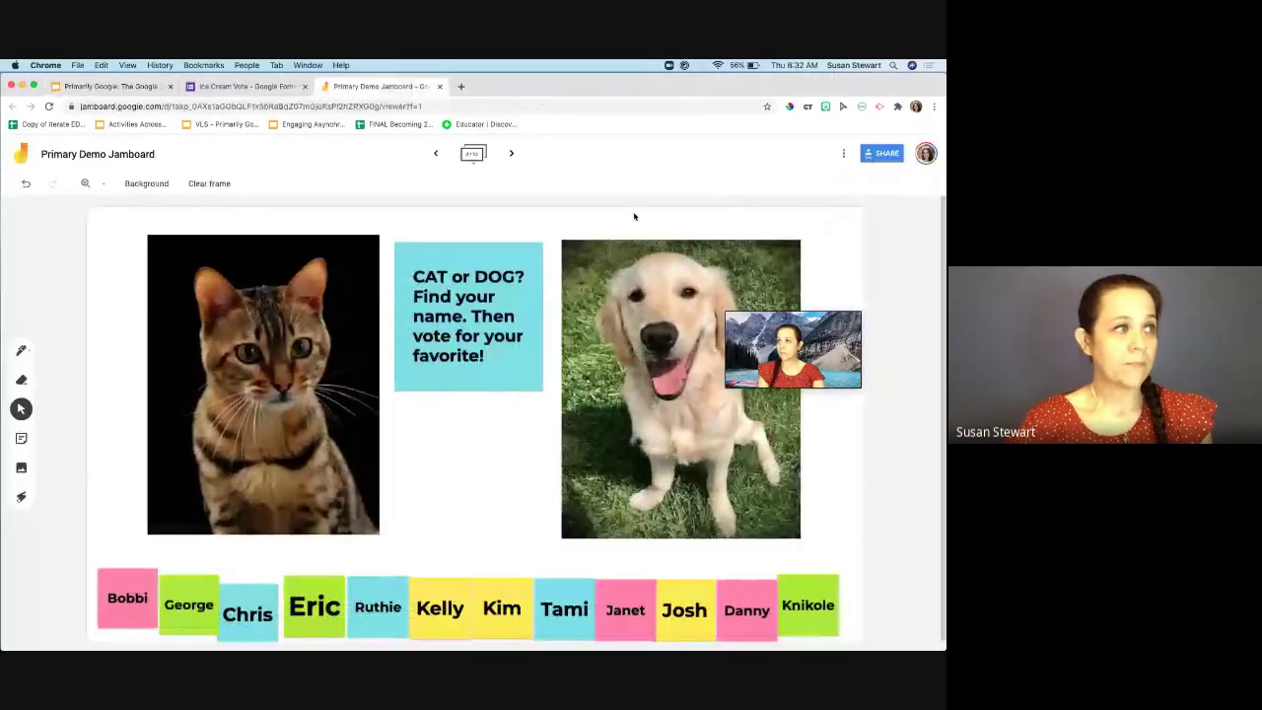
{"action": "left_click", "coordinate": [435, 152]}
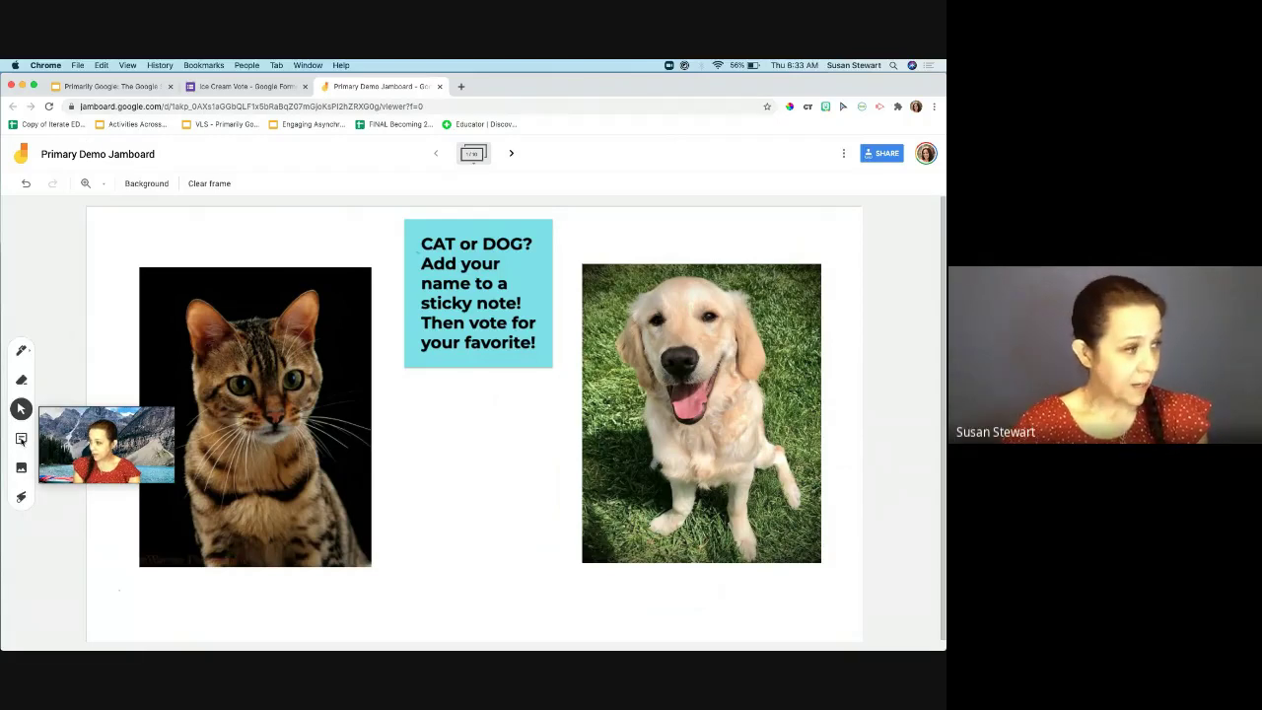
Start a sticky note containing the presenter's first name followed by a dog face emoji
{"action": "left_click", "coordinate": [22, 442]}
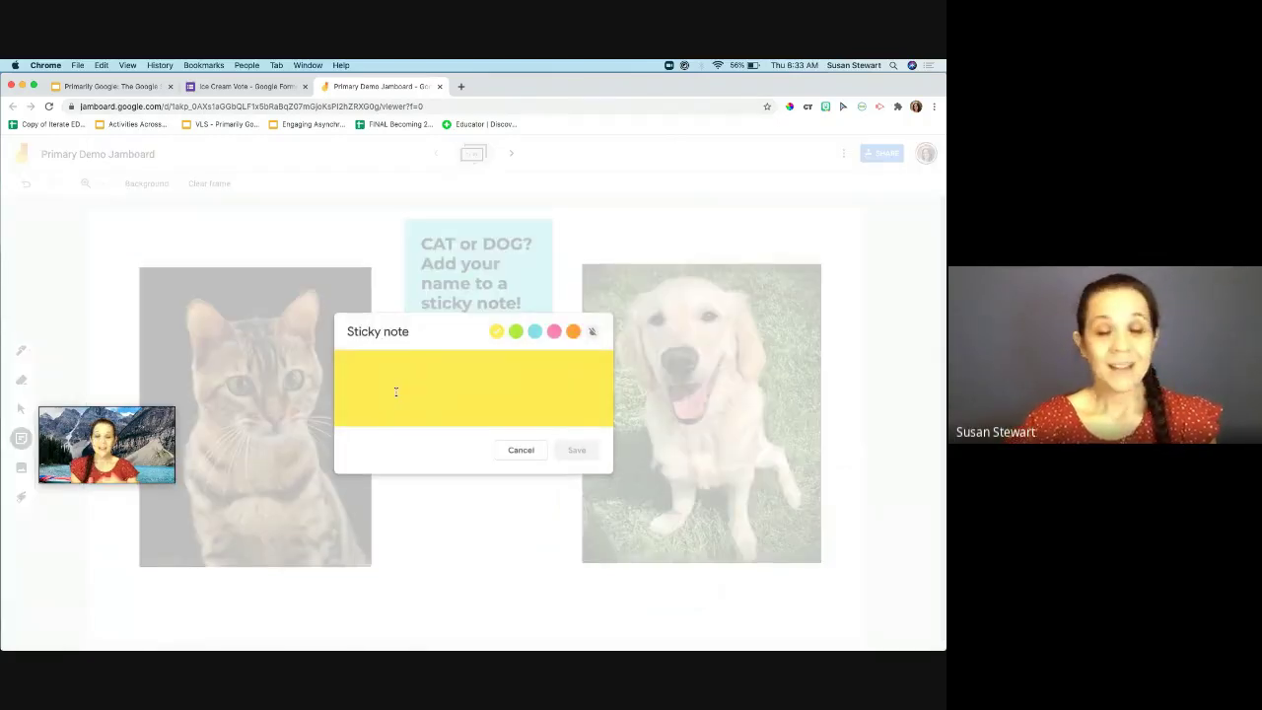
{"action": "type", "text": "Su"}
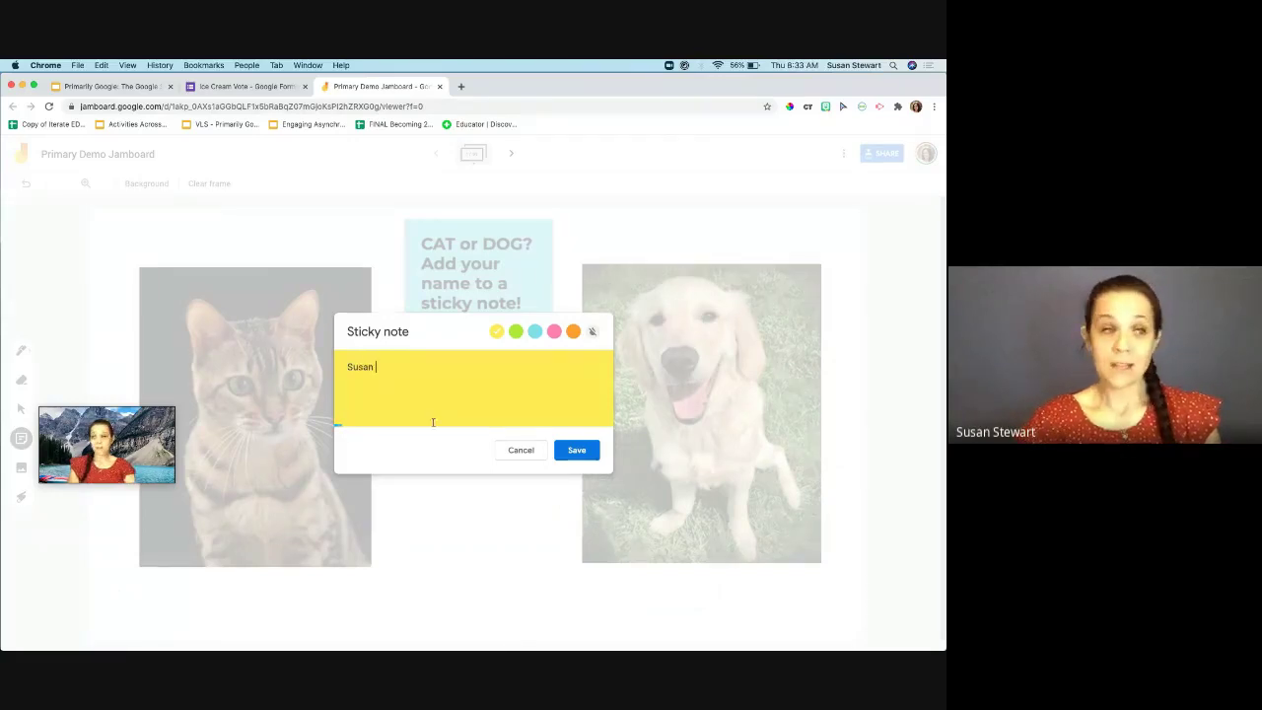
{"action": "type", "text": "san"}
{"action": "right_click", "coordinate": [394, 373]}
{"action": "left_click", "coordinate": [445, 376]}
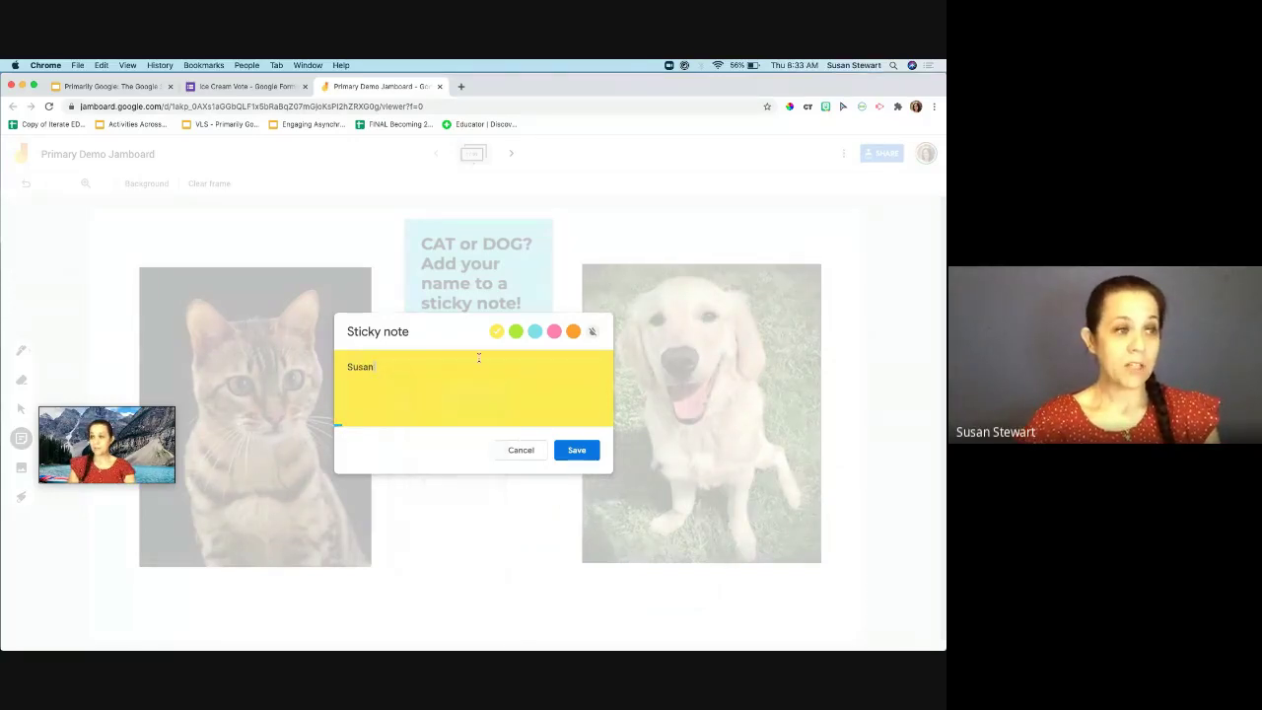
{"action": "left_click_drag", "start_coordinate": [595, 155], "coordinate": [400, 382]}
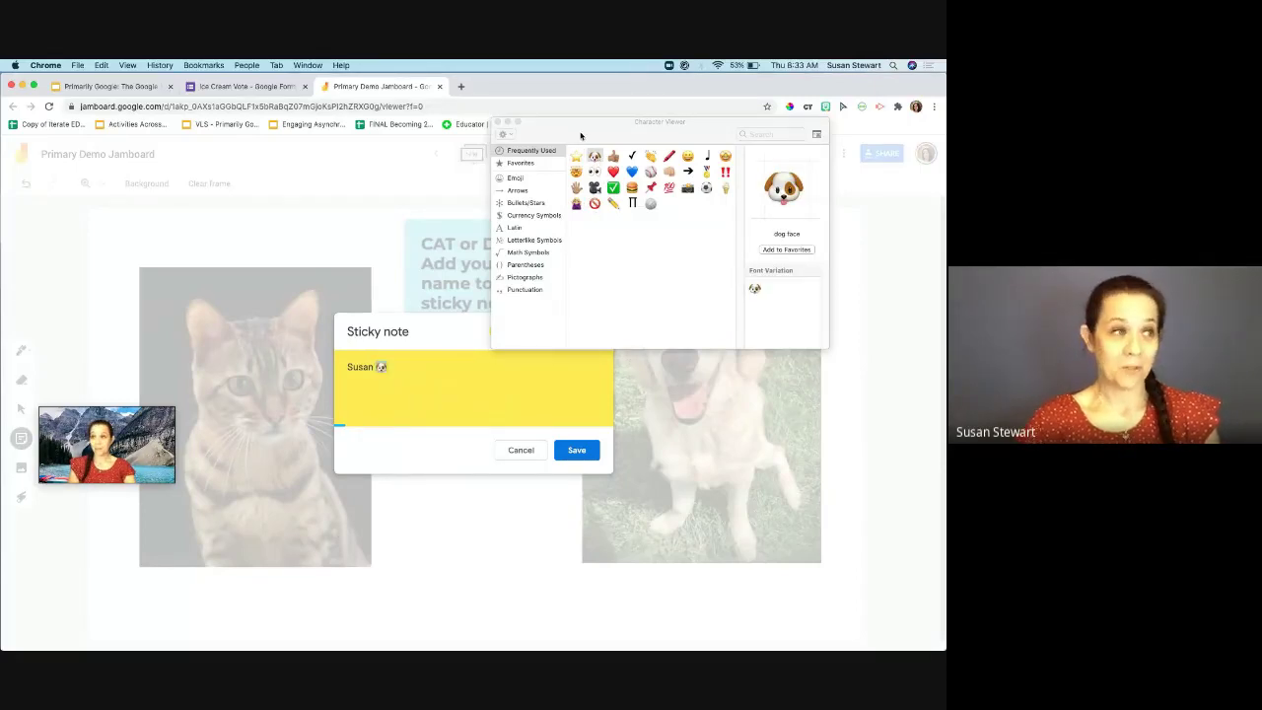
{"action": "left_click", "coordinate": [499, 122]}
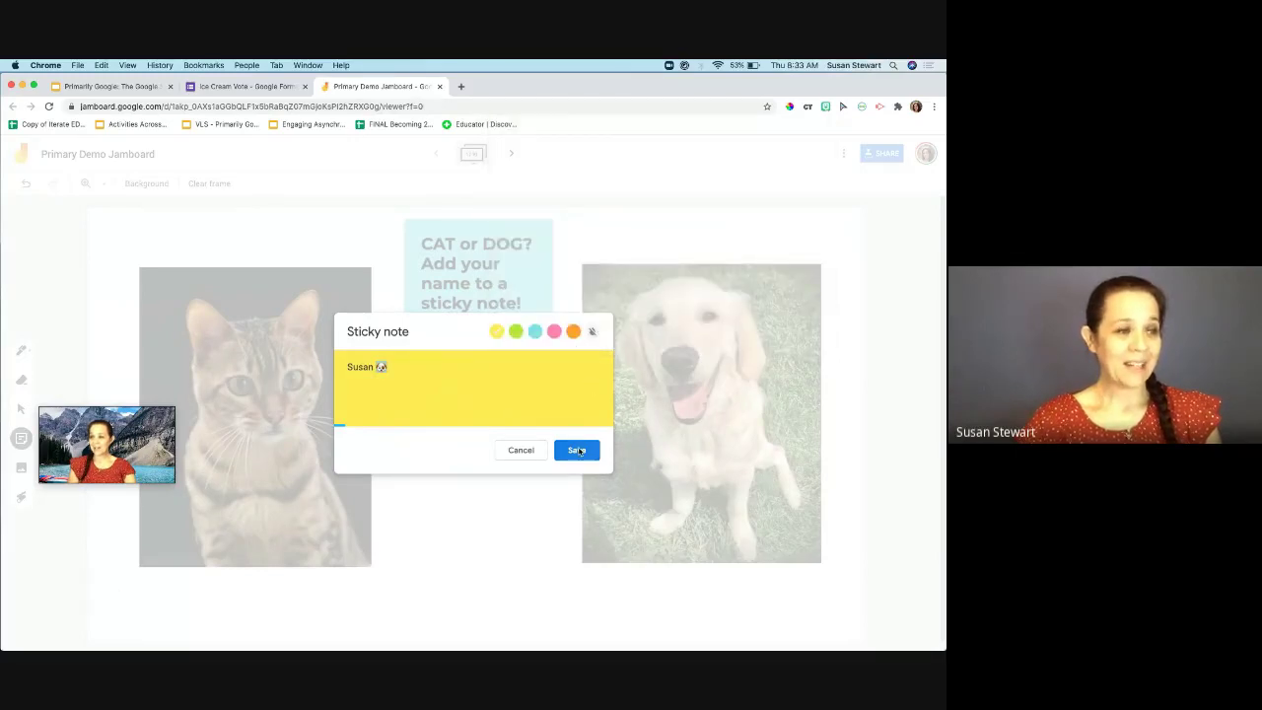
Make the sticky note blue, save it to the frame, and close the sticky note editor
{"action": "left_click", "coordinate": [554, 331]}
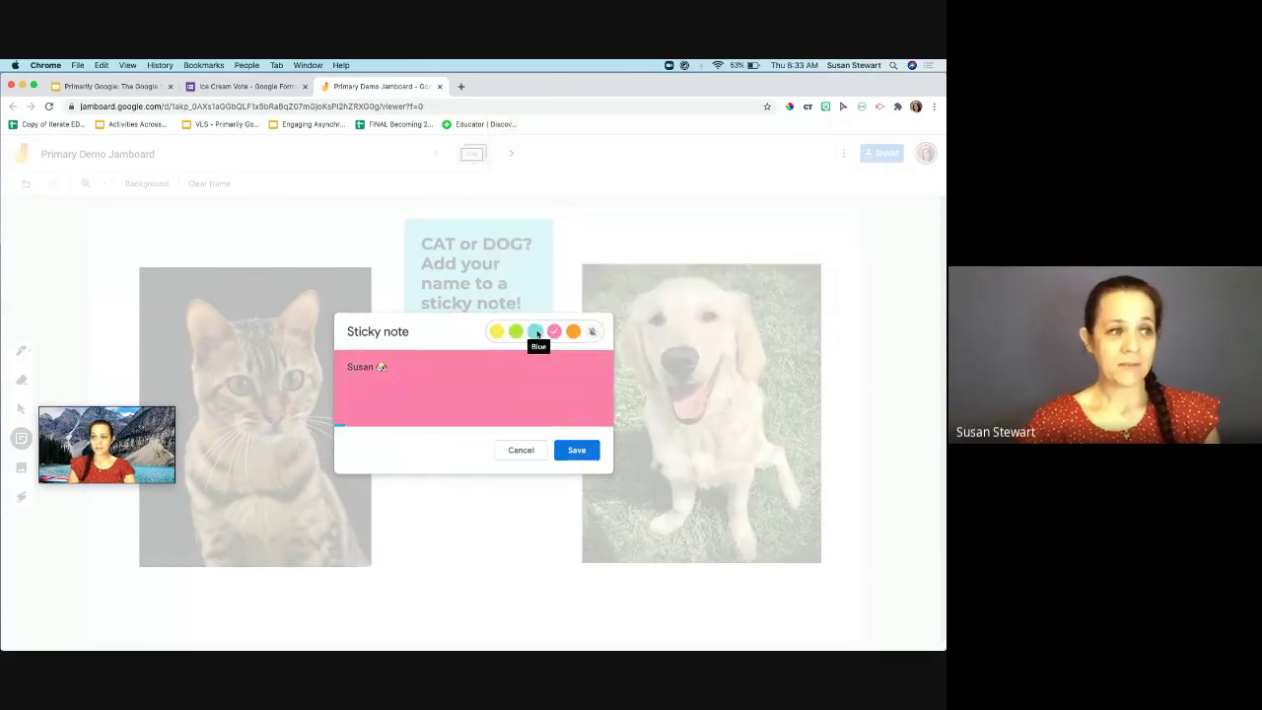
{"action": "left_click", "coordinate": [534, 332]}
{"action": "left_click", "coordinate": [577, 450]}
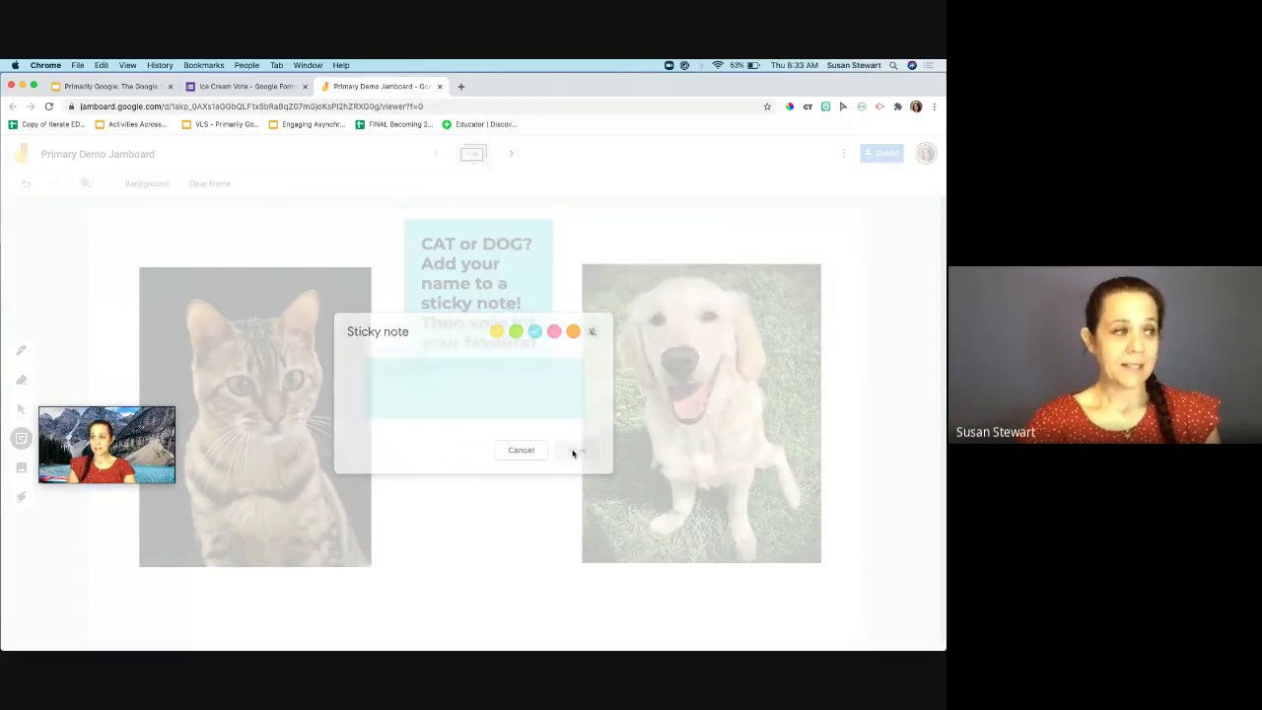
{"action": "left_click", "coordinate": [534, 456]}
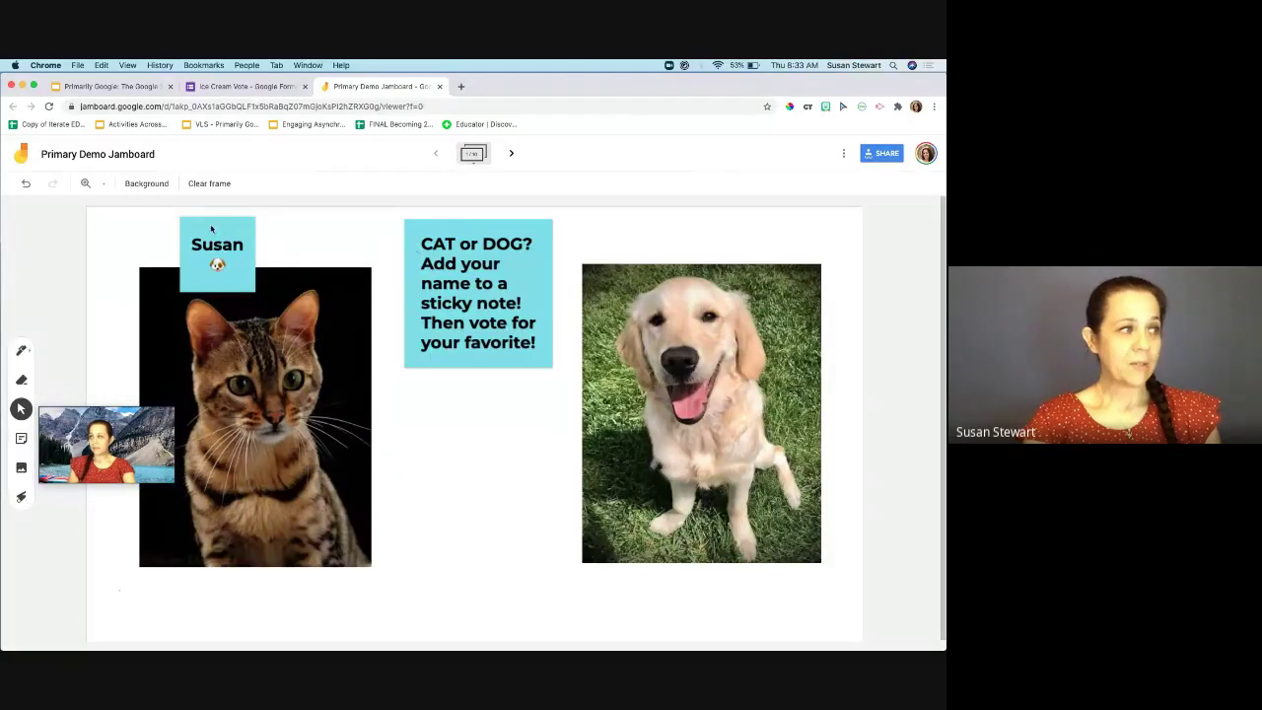
Move the new sticky note from the cat photo to the lower-right corner of the dog photo
{"action": "left_click_drag", "start_coordinate": [211, 228], "coordinate": [798, 531]}
{"action": "mouse_move", "coordinate": [93, 444]}
{"action": "left_click_drag", "start_coordinate": [93, 444], "coordinate": [314, 223]}
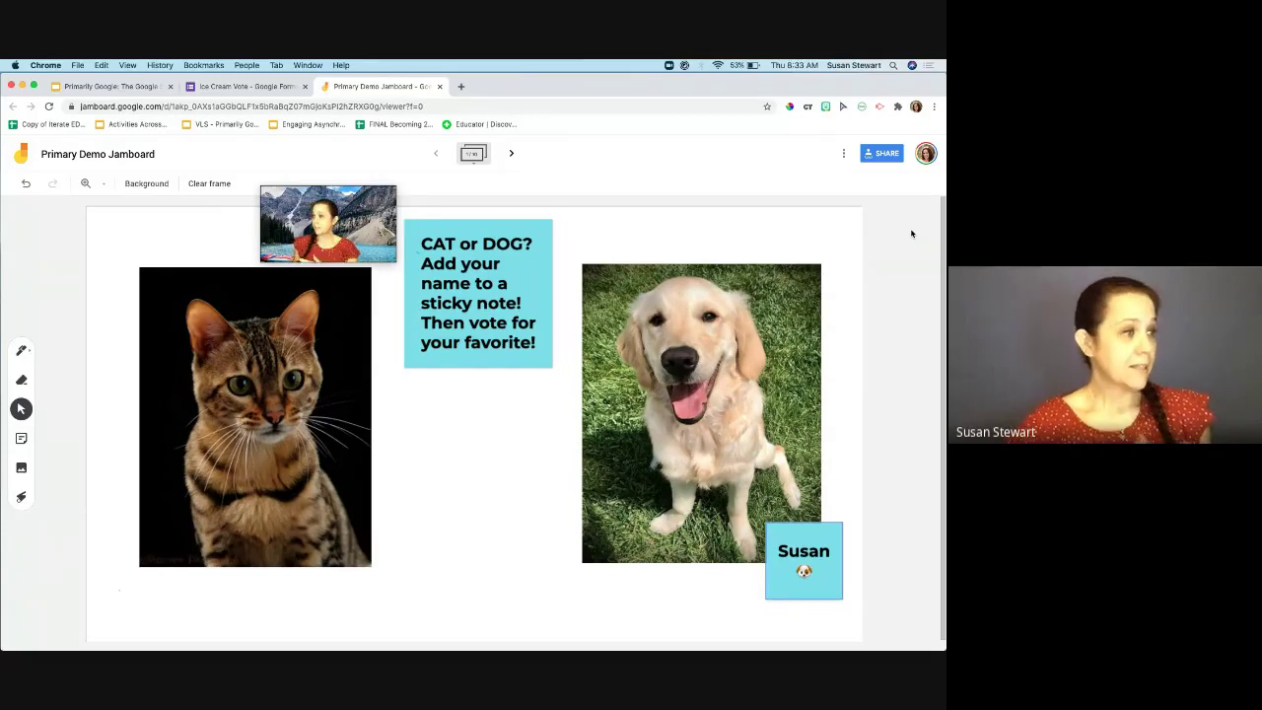
{"action": "left_click_drag", "start_coordinate": [338, 219], "coordinate": [488, 229]}
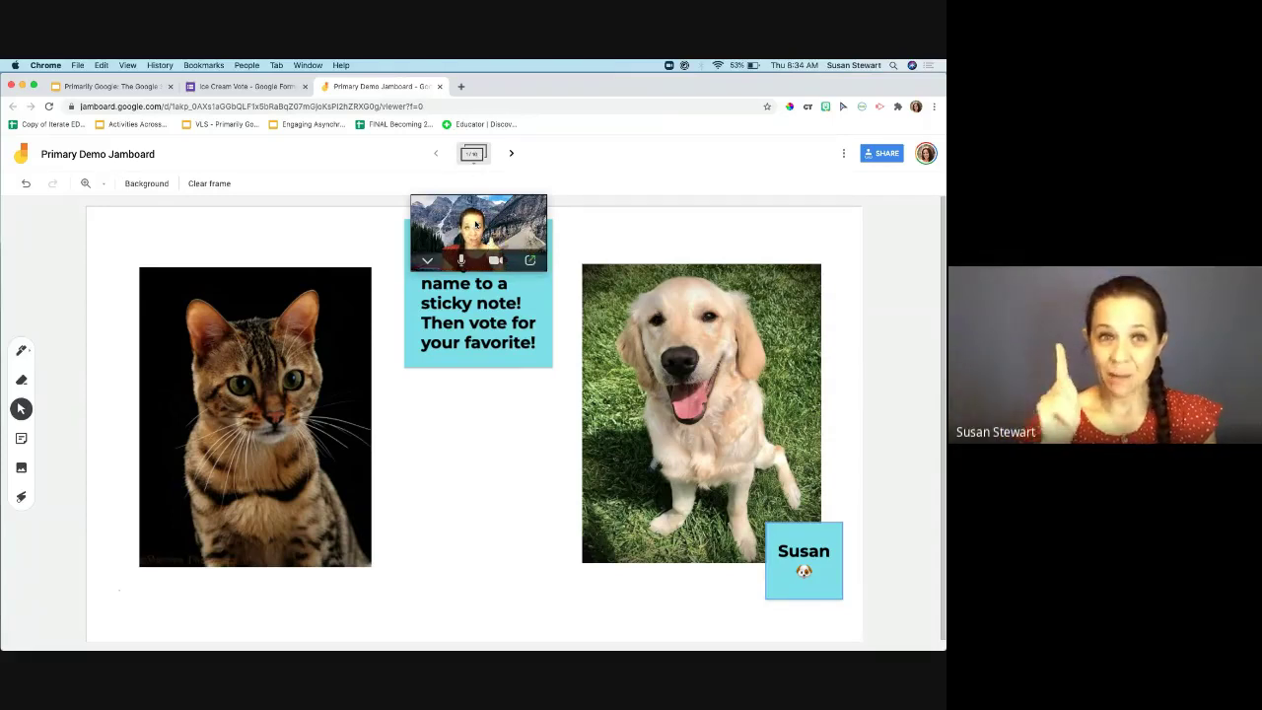
Examine the overview of all frames in the Jamboard and close it again
{"action": "left_click", "coordinate": [473, 152]}
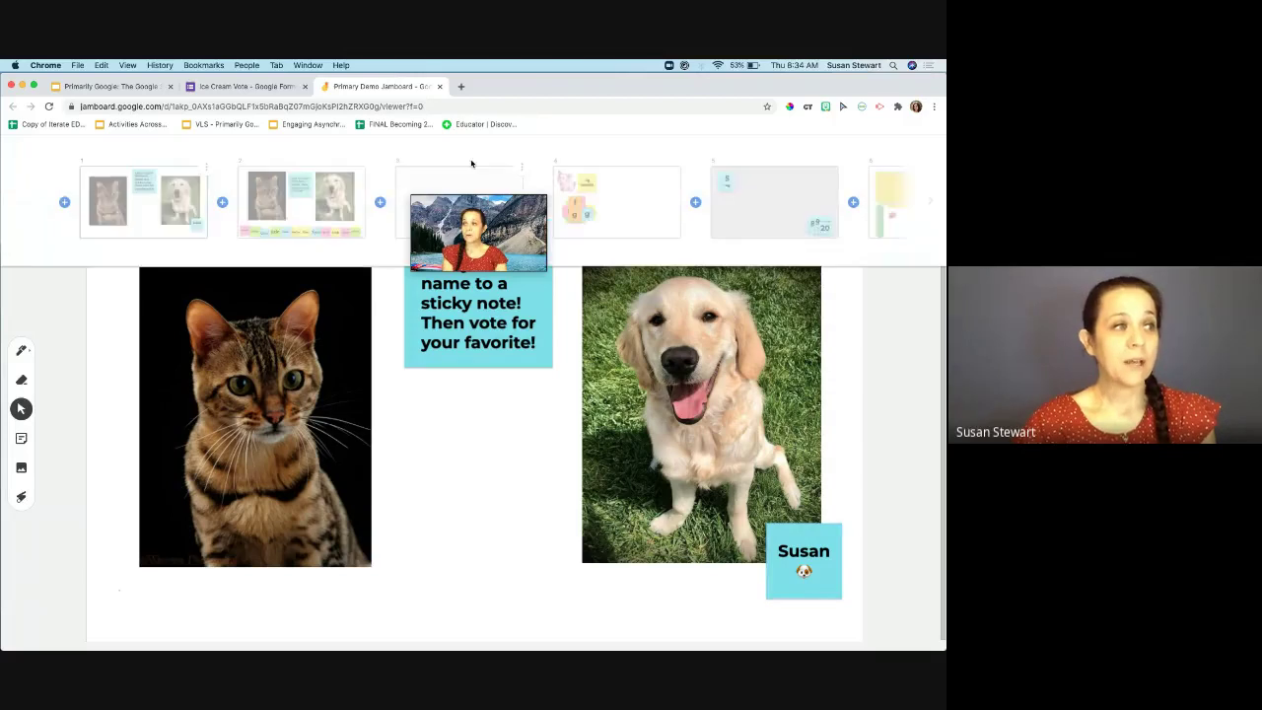
{"action": "mouse_move", "coordinate": [474, 205]}
{"action": "left_mouse_down"}
{"action": "mouse_move", "coordinate": [470, 275]}
{"action": "mouse_move", "coordinate": [471, 193]}
{"action": "left_mouse_up"}
{"action": "left_click", "coordinate": [473, 251]}
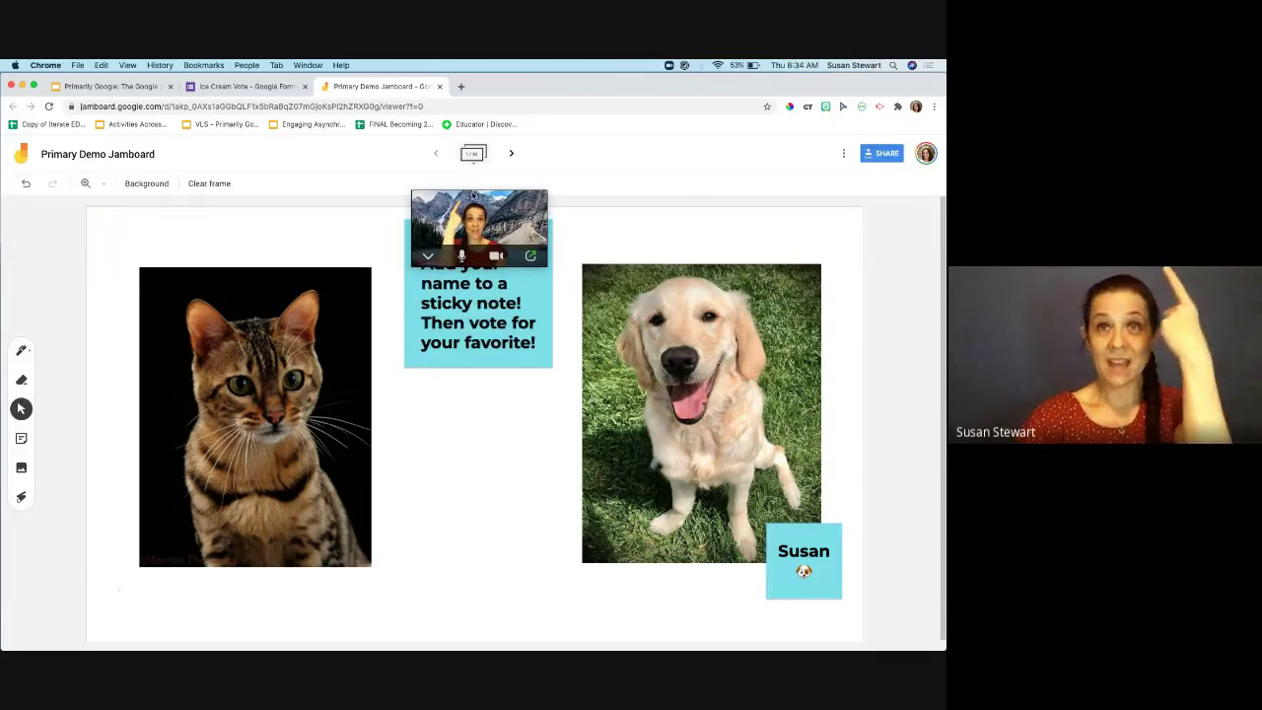
{"action": "left_click", "coordinate": [473, 152]}
{"action": "left_click_drag", "start_coordinate": [471, 222], "coordinate": [468, 318]}
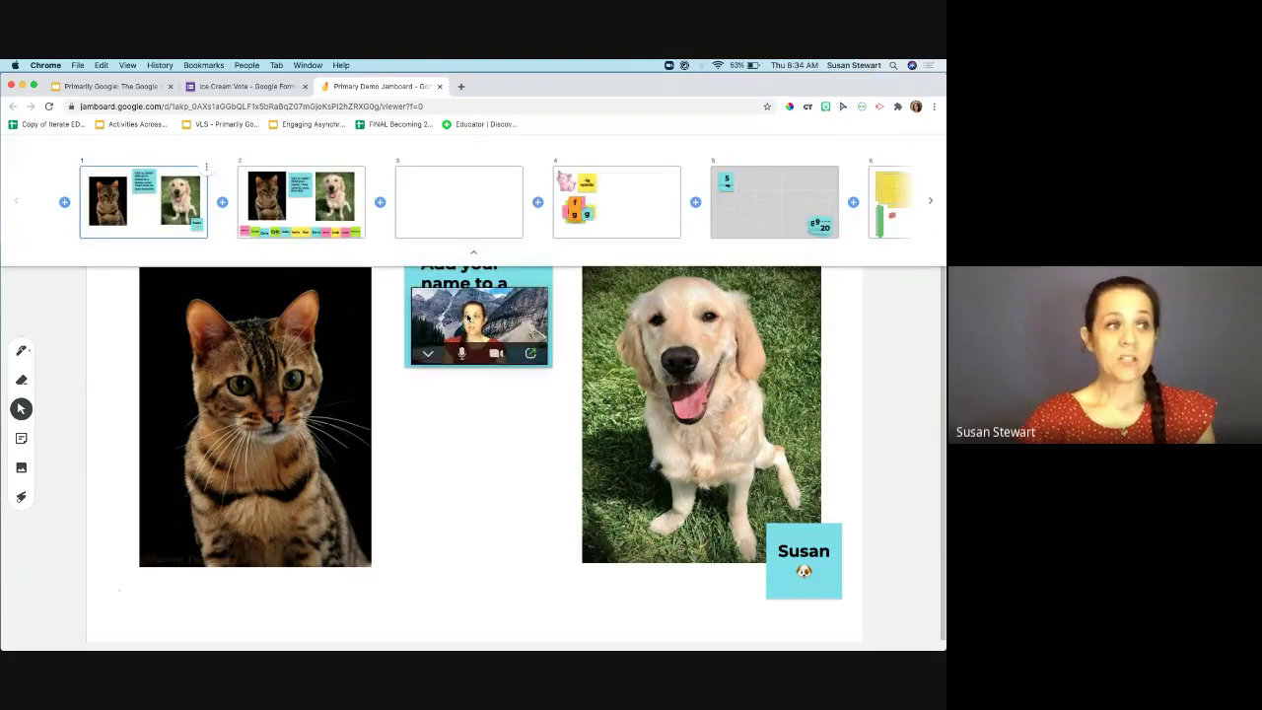
{"action": "left_click", "coordinate": [473, 252]}
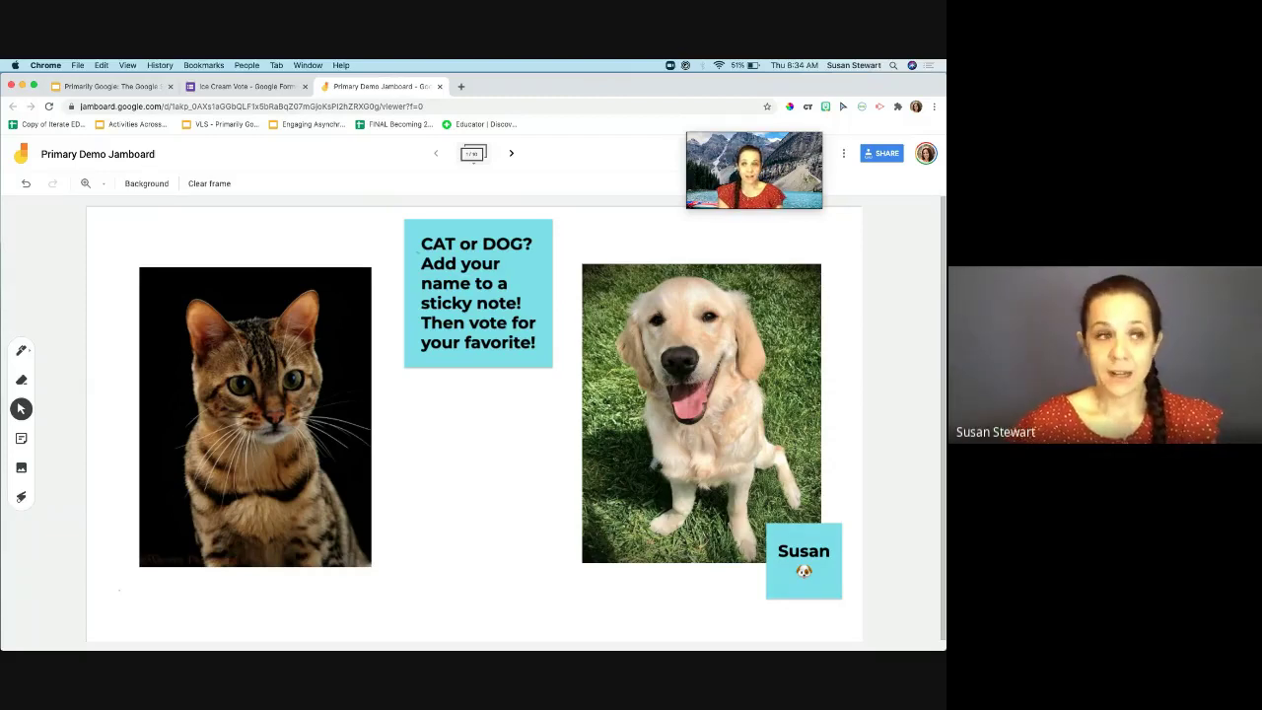
Change the Jamboard's link access to Editor for anyone with the link, copy the share link, and finish sharing
{"action": "left_click", "coordinate": [882, 156]}
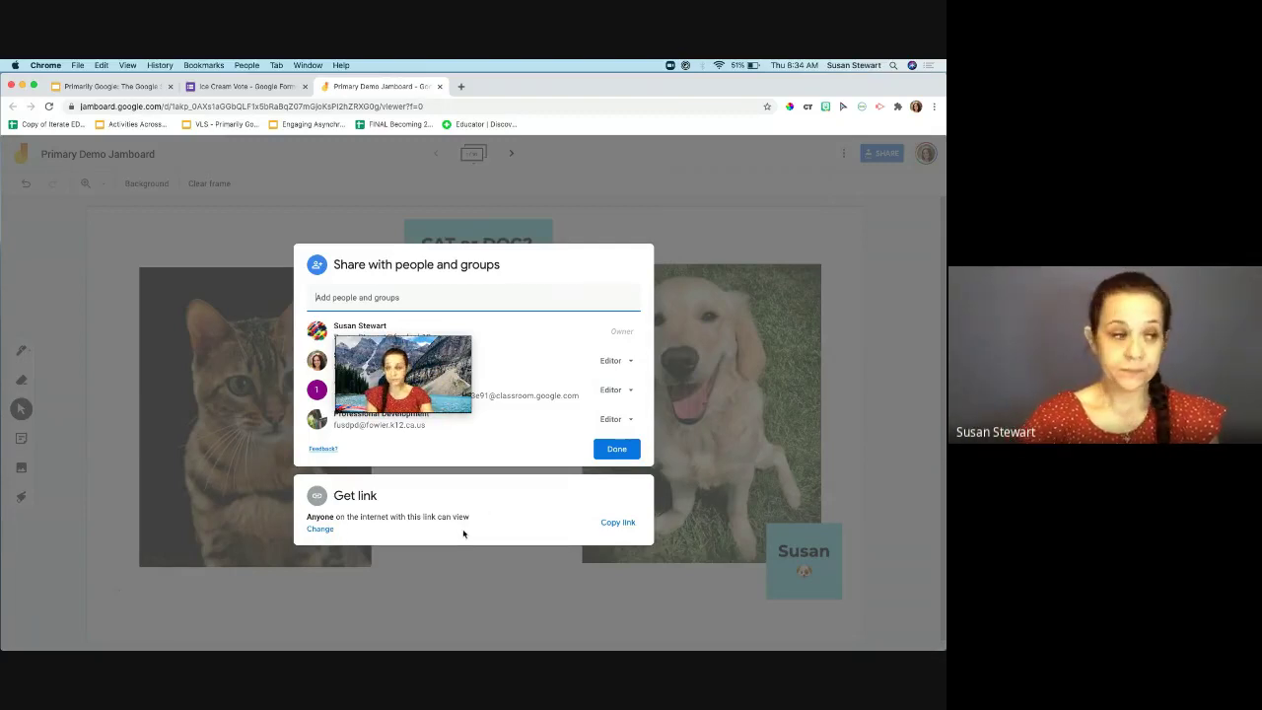
{"action": "left_click", "coordinate": [597, 522]}
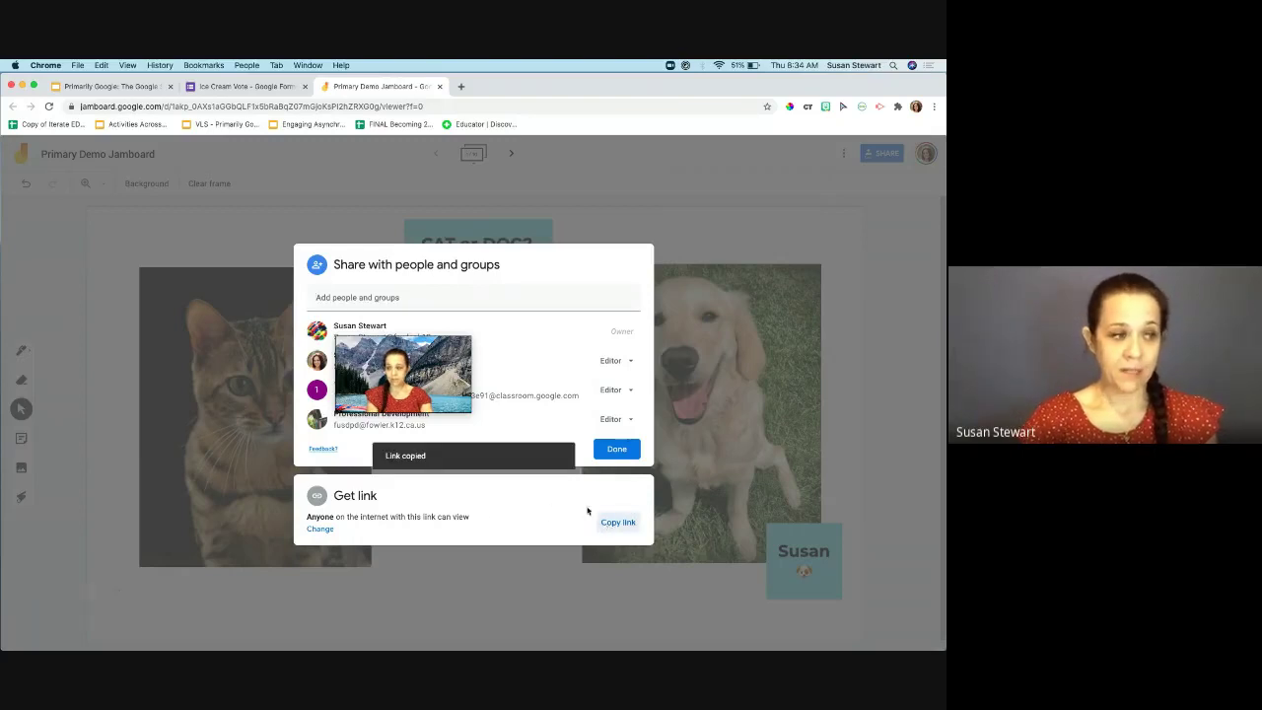
{"action": "left_click", "coordinate": [321, 529]}
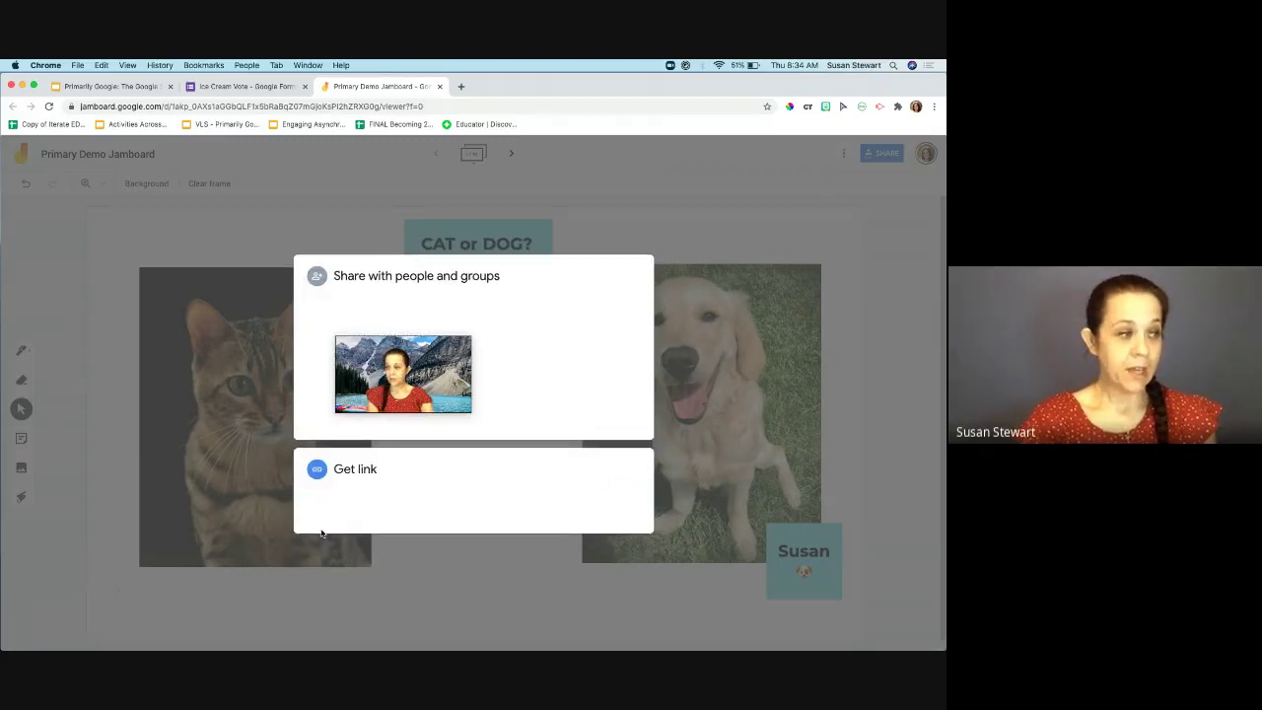
{"action": "left_click", "coordinate": [615, 444]}
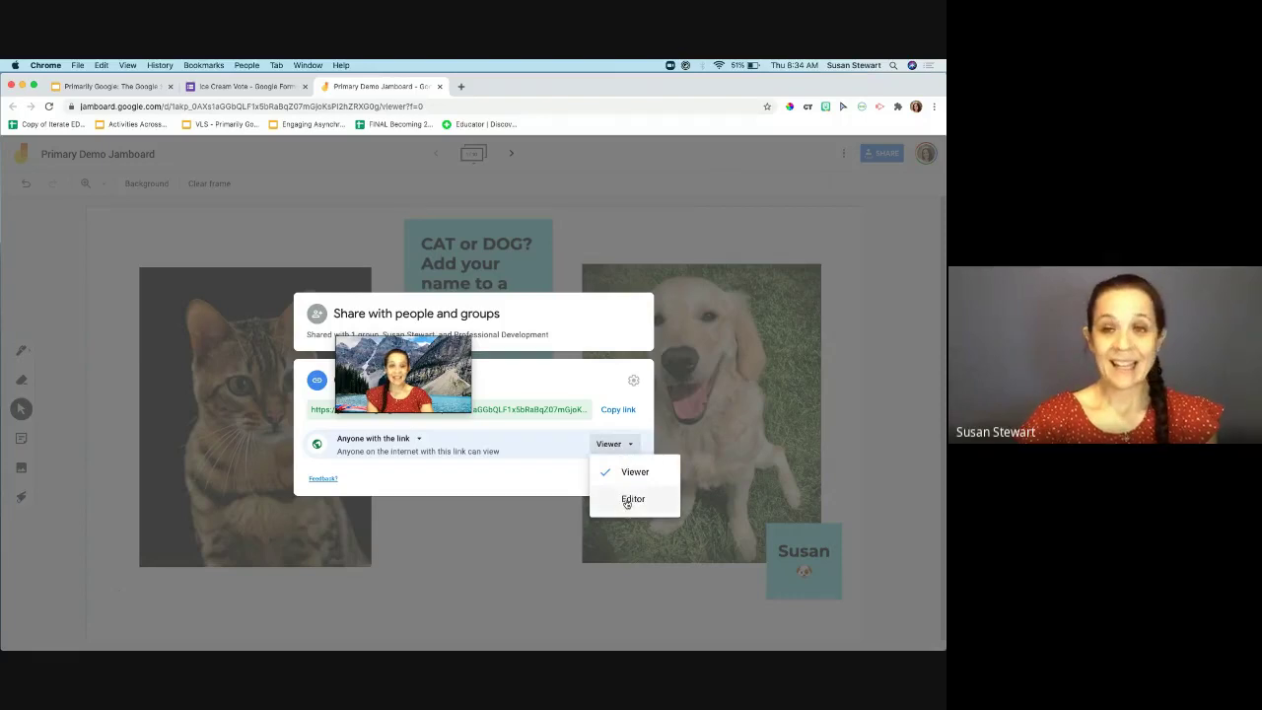
{"action": "left_click", "coordinate": [627, 501]}
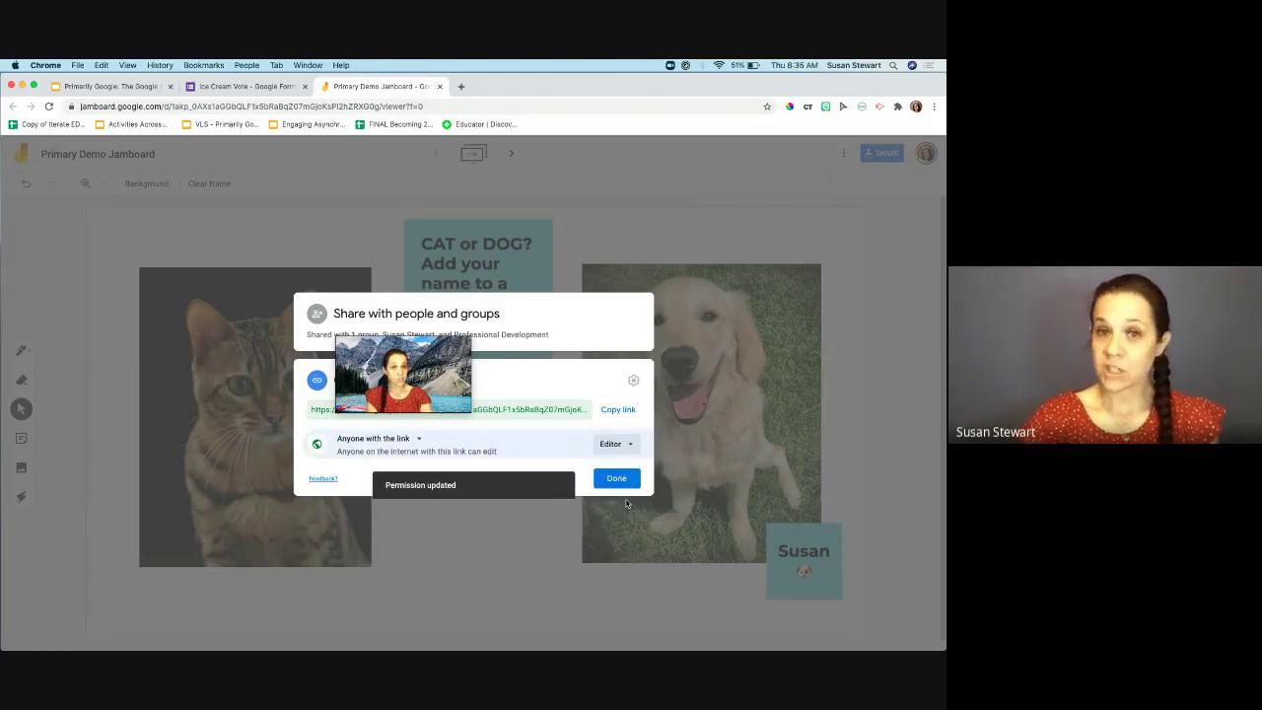
{"action": "left_click", "coordinate": [618, 410]}
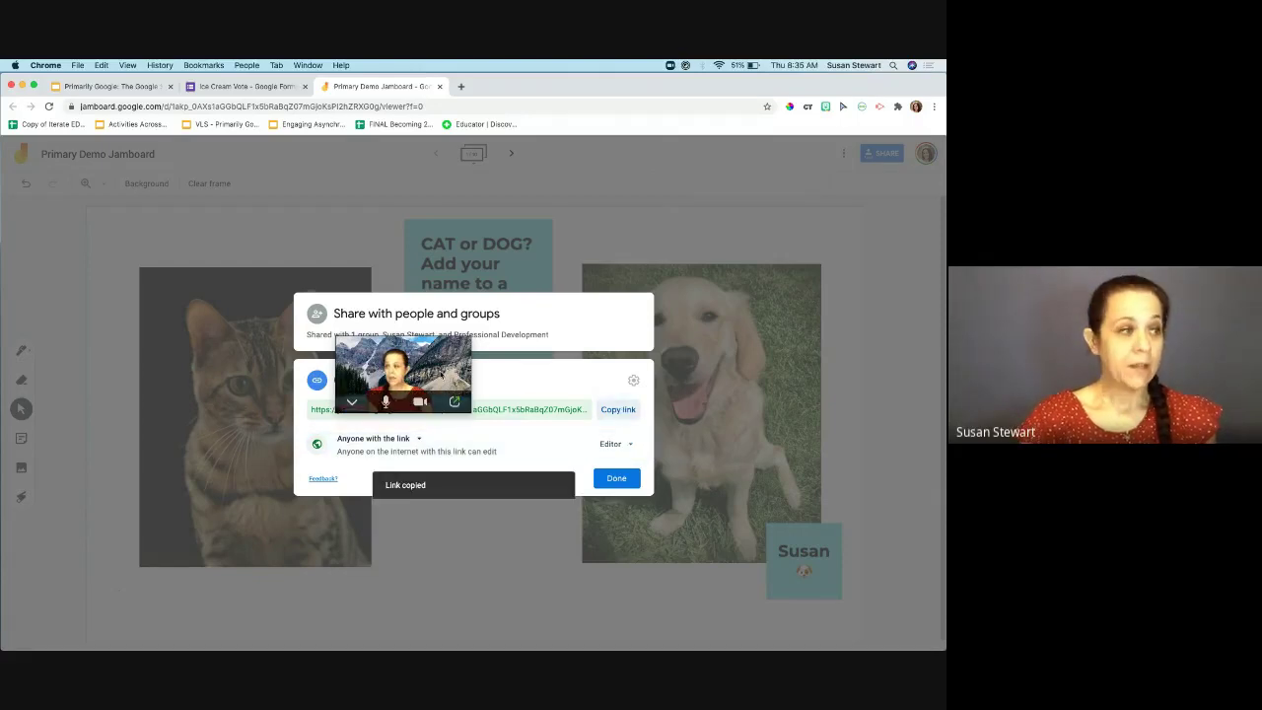
{"action": "left_click_drag", "start_coordinate": [437, 372], "coordinate": [746, 217]}
{"action": "left_click", "coordinate": [616, 477]}
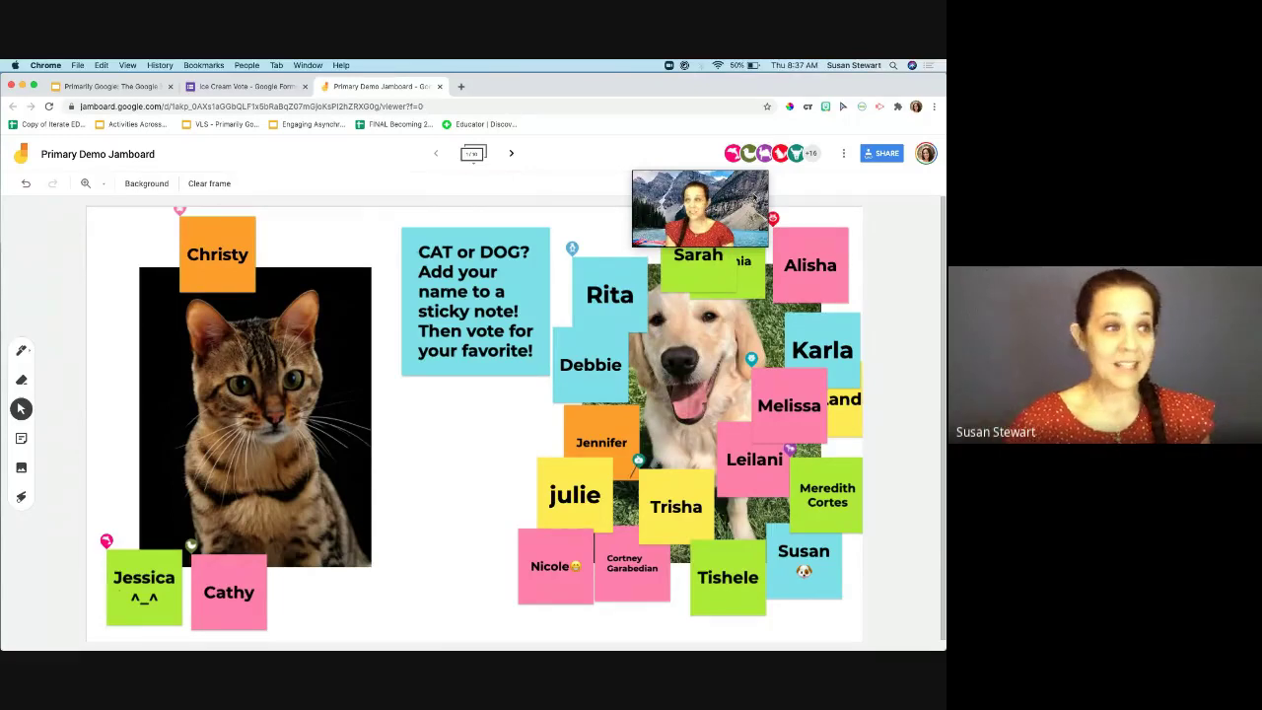
Switch to frame 2, the cat or dog vote with the prepared name notes
{"action": "left_click_drag", "start_coordinate": [700, 197], "coordinate": [104, 174]}
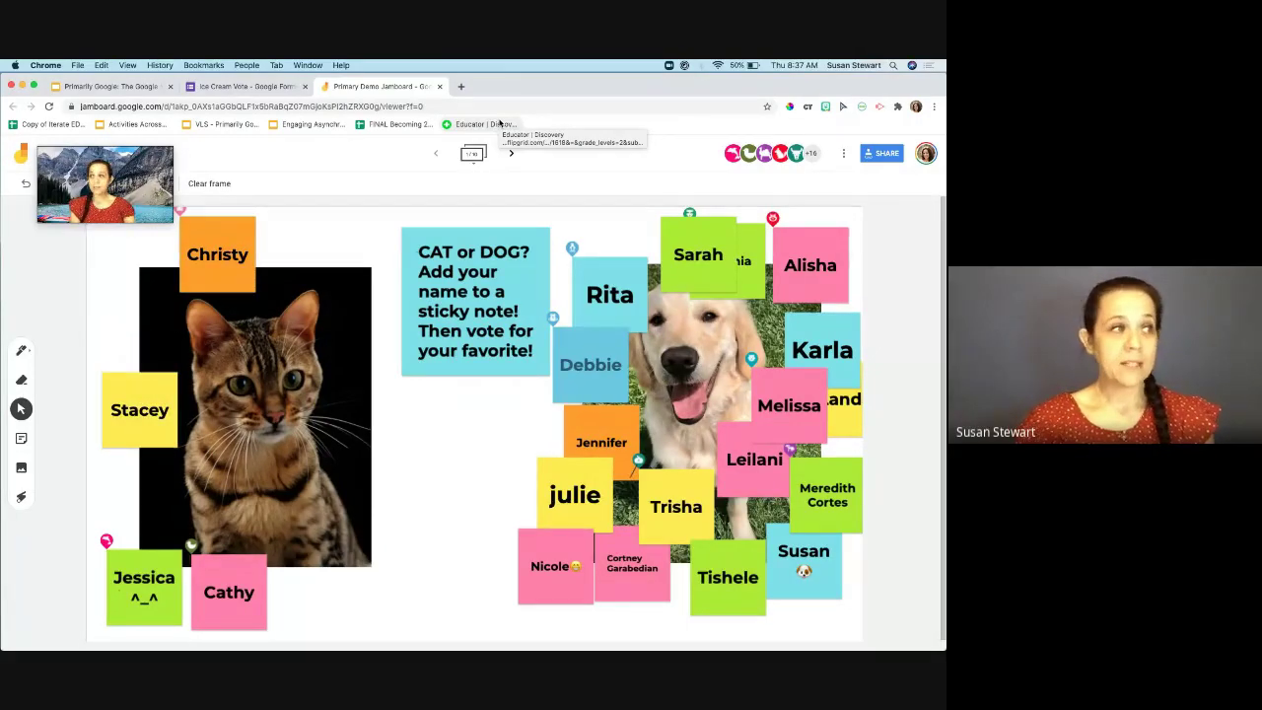
{"action": "left_click", "coordinate": [473, 152]}
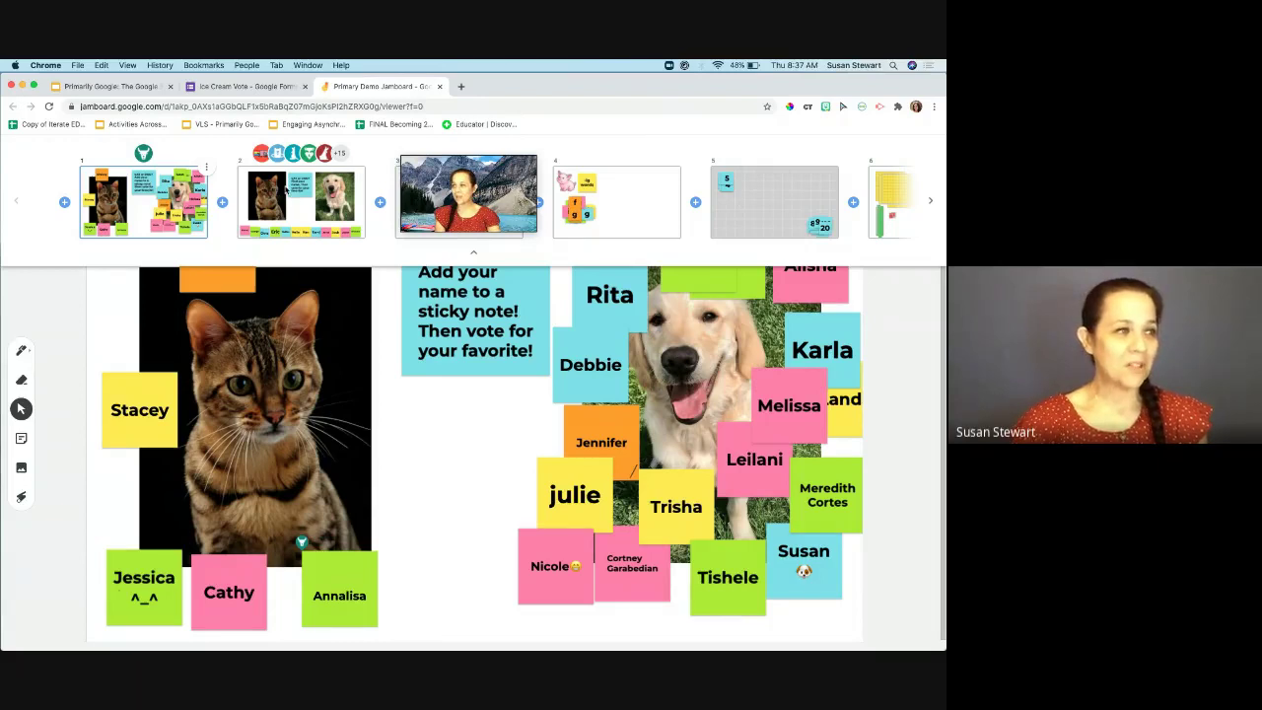
{"action": "left_click", "coordinate": [286, 190]}
{"action": "left_click", "coordinate": [471, 255]}
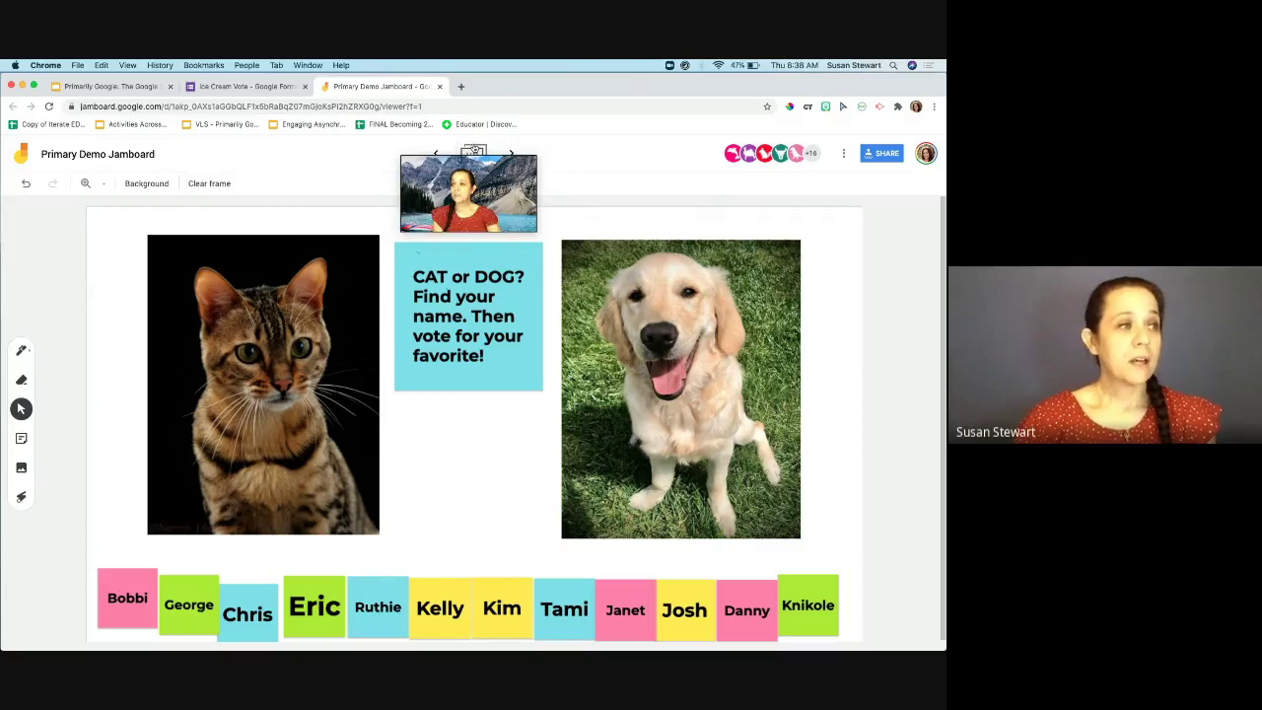
Open blank frame 3 and collapse the frame overview
{"action": "left_click", "coordinate": [474, 151]}
{"action": "left_click", "coordinate": [477, 200]}
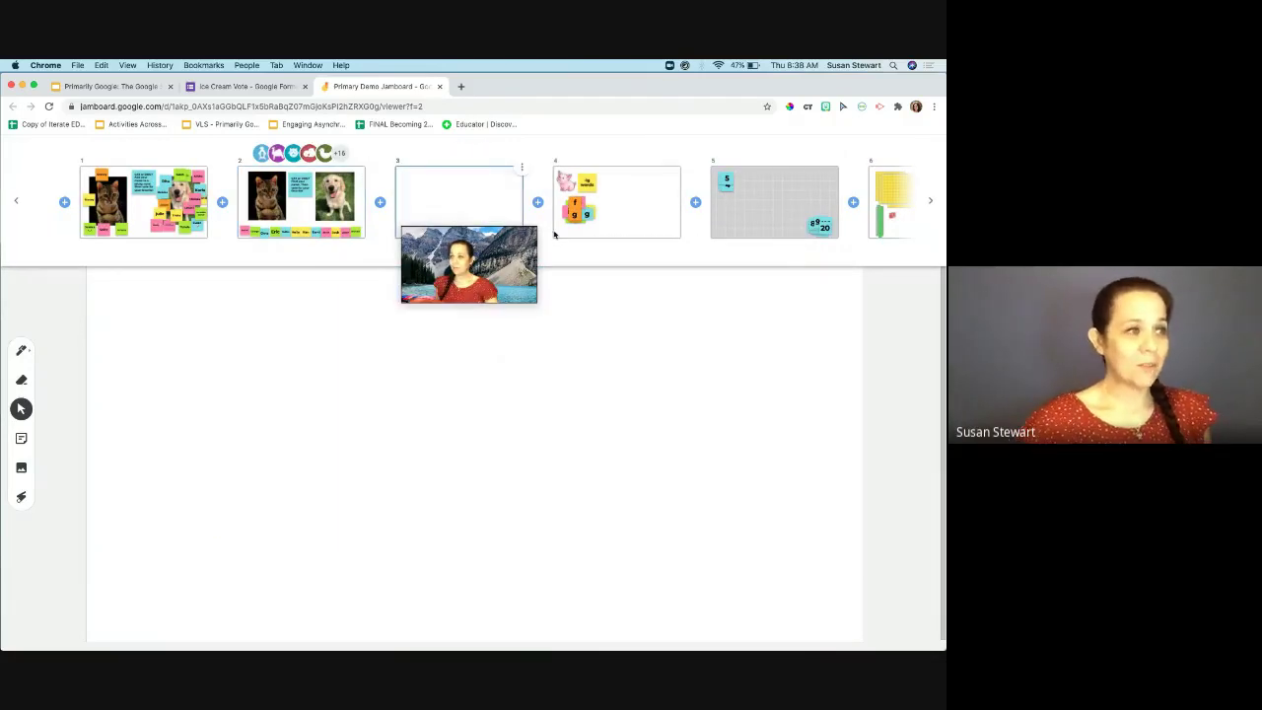
{"action": "left_click_drag", "start_coordinate": [493, 241], "coordinate": [636, 160]}
{"action": "left_click", "coordinate": [474, 255]}
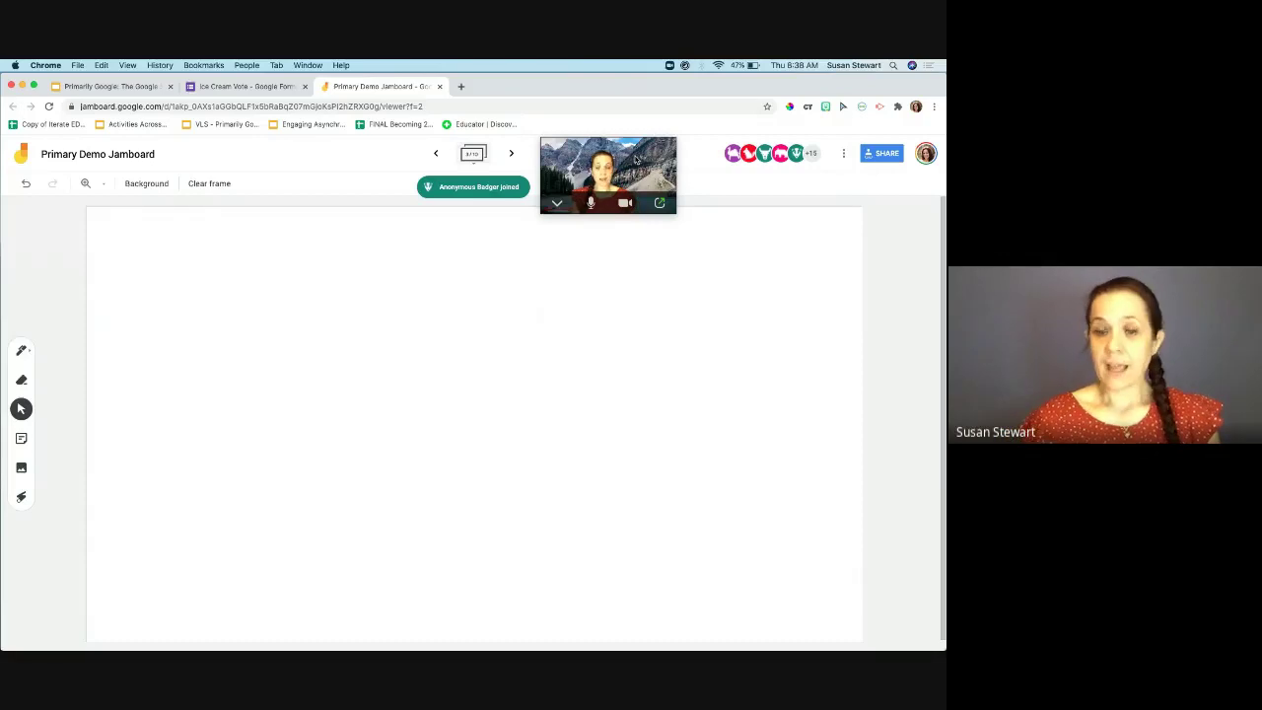
{"action": "left_click", "coordinate": [474, 154]}
{"action": "left_click", "coordinate": [472, 256]}
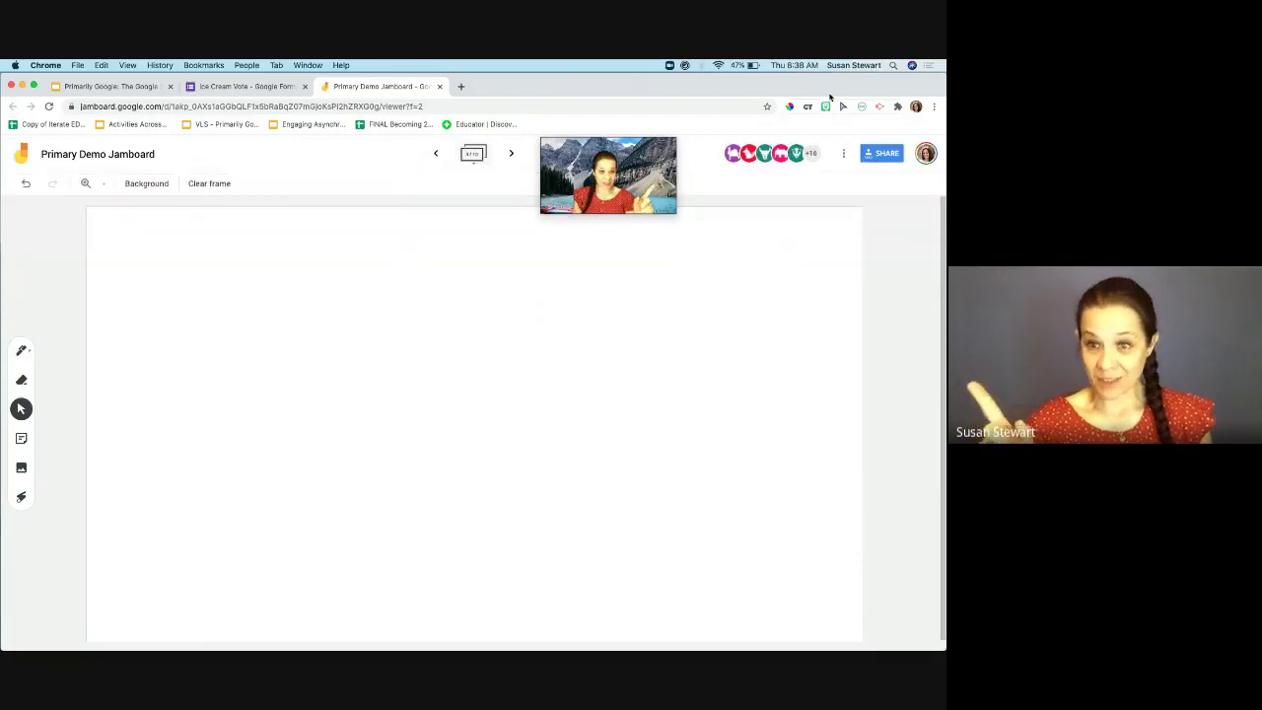
Handwrite the sum 9+2 in large black pen strokes across the upper middle of the blank frame
{"action": "left_click", "coordinate": [21, 352]}
{"action": "left_click", "coordinate": [21, 352]}
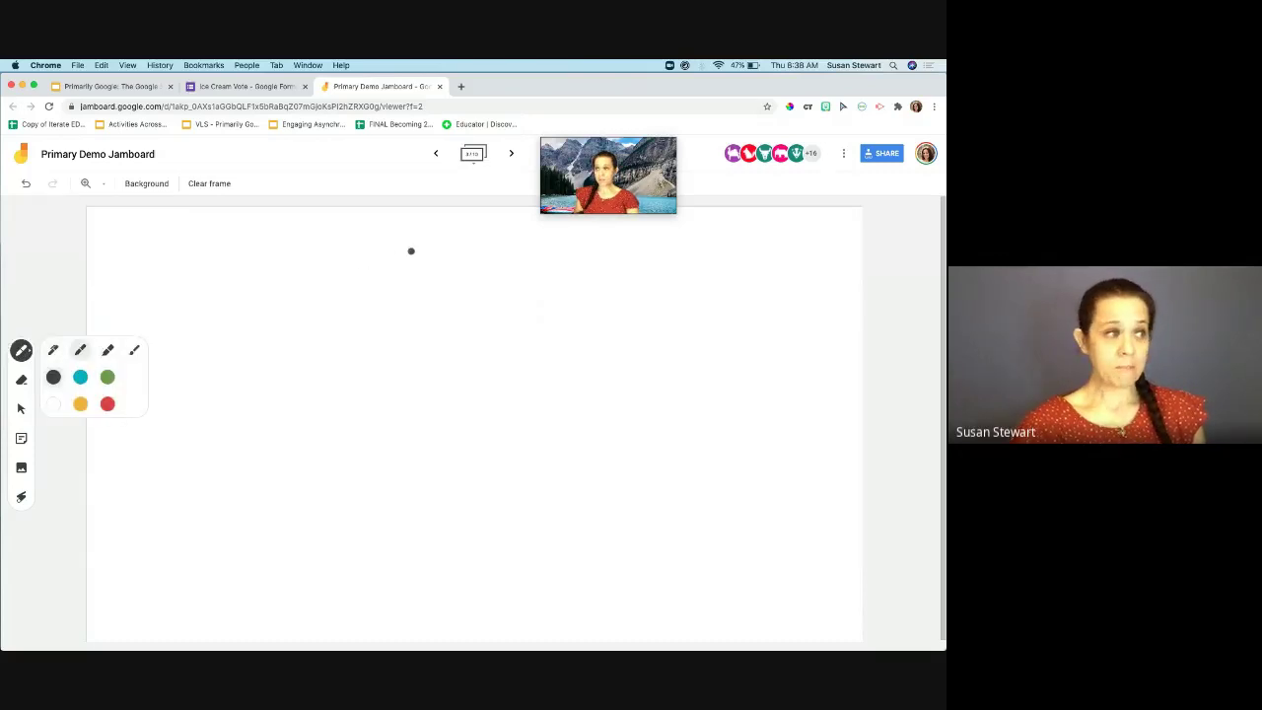
{"action": "mouse_move", "coordinate": [402, 250]}
{"action": "left_mouse_down"}
{"action": "mouse_move", "coordinate": [329, 299]}
{"action": "mouse_move", "coordinate": [420, 254]}
{"action": "mouse_move", "coordinate": [410, 397]}
{"action": "left_mouse_up"}
{"action": "left_click_drag", "start_coordinate": [470, 291], "coordinate": [469, 379]}
{"action": "left_click_drag", "start_coordinate": [444, 334], "coordinate": [512, 335]}
{"action": "mouse_move", "coordinate": [514, 258]}
{"action": "left_mouse_down"}
{"action": "mouse_move", "coordinate": [536, 240]}
{"action": "mouse_move", "coordinate": [543, 395]}
{"action": "mouse_move", "coordinate": [627, 387]}
{"action": "left_mouse_up"}
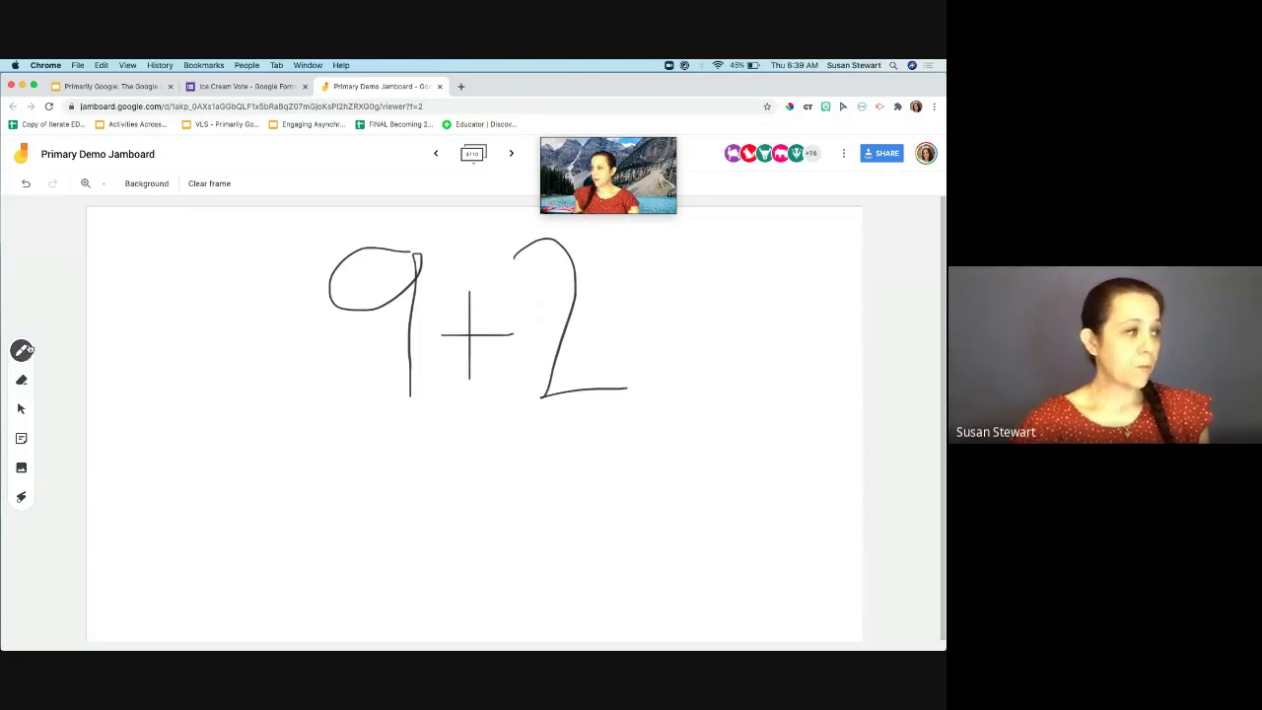
Set the pen colour to red
{"action": "left_click", "coordinate": [22, 351]}
{"action": "left_click", "coordinate": [108, 404]}
{"action": "left_click_drag", "start_coordinate": [415, 399], "coordinate": [372, 450]}
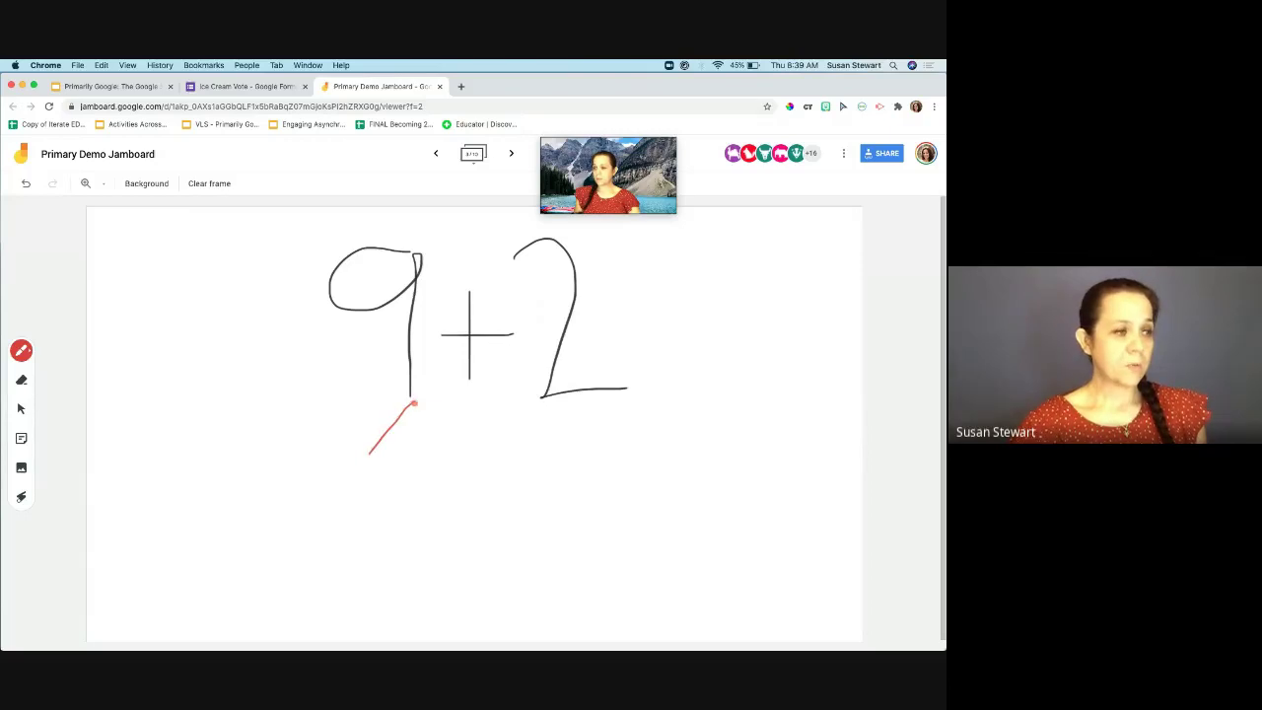
{"action": "left_click_drag", "start_coordinate": [414, 403], "coordinate": [445, 445]}
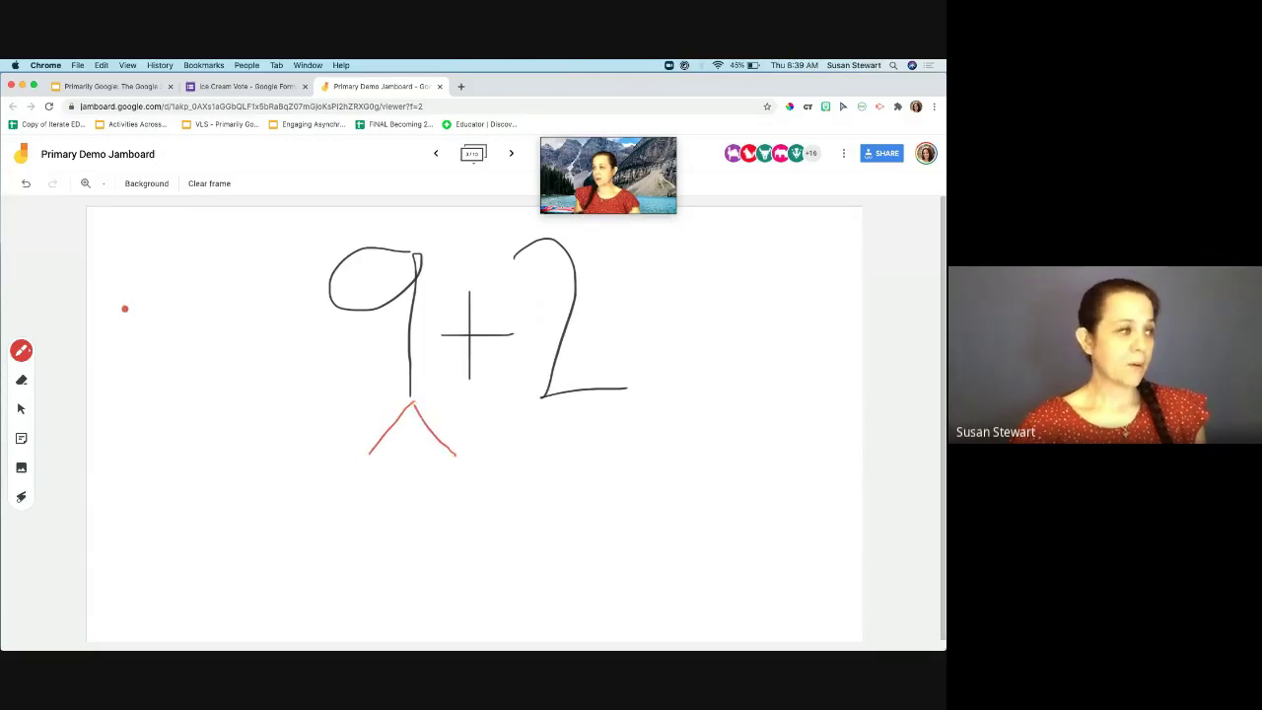
{"action": "left_click", "coordinate": [25, 183]}
{"action": "left_click", "coordinate": [25, 183]}
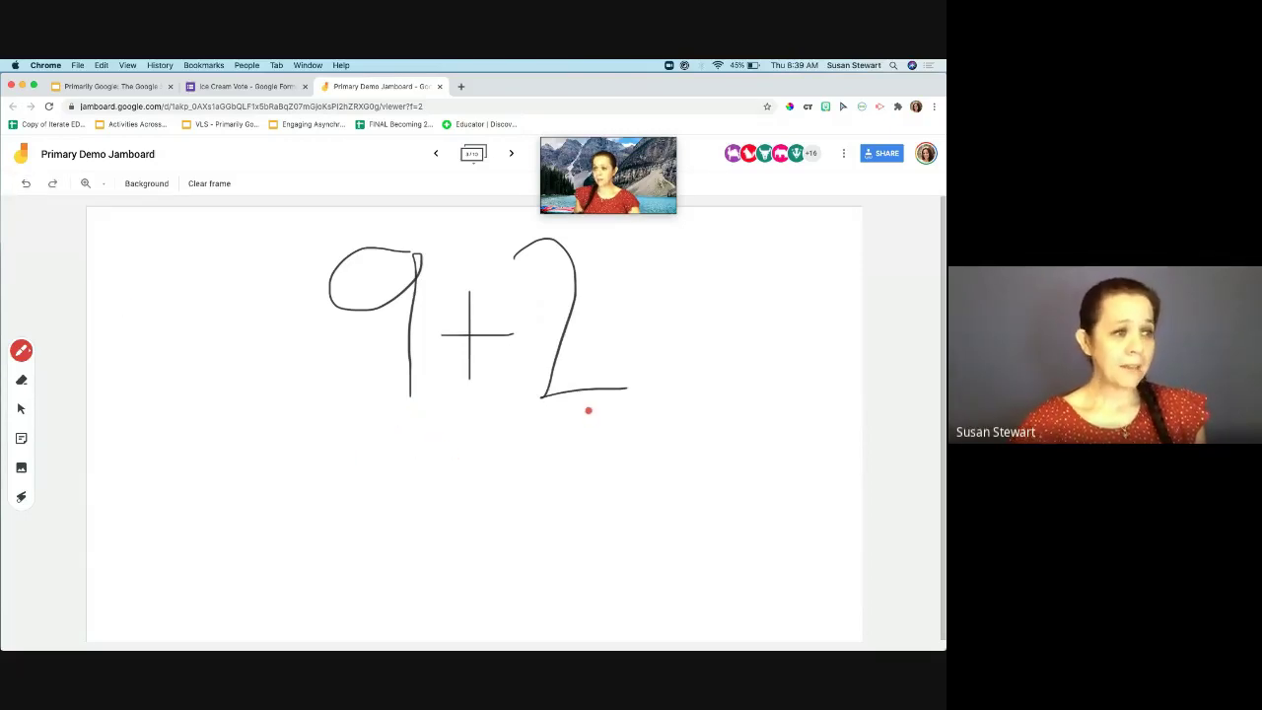
Draw a red number bond splitting the 2 into 1 and 1, and loop the 9 together with the nearer 1
{"action": "left_click_drag", "start_coordinate": [589, 411], "coordinate": [537, 487]}
{"action": "left_click_drag", "start_coordinate": [589, 414], "coordinate": [629, 502]}
{"action": "left_click_drag", "start_coordinate": [523, 509], "coordinate": [522, 584]}
{"action": "left_click_drag", "start_coordinate": [646, 530], "coordinate": [646, 561]}
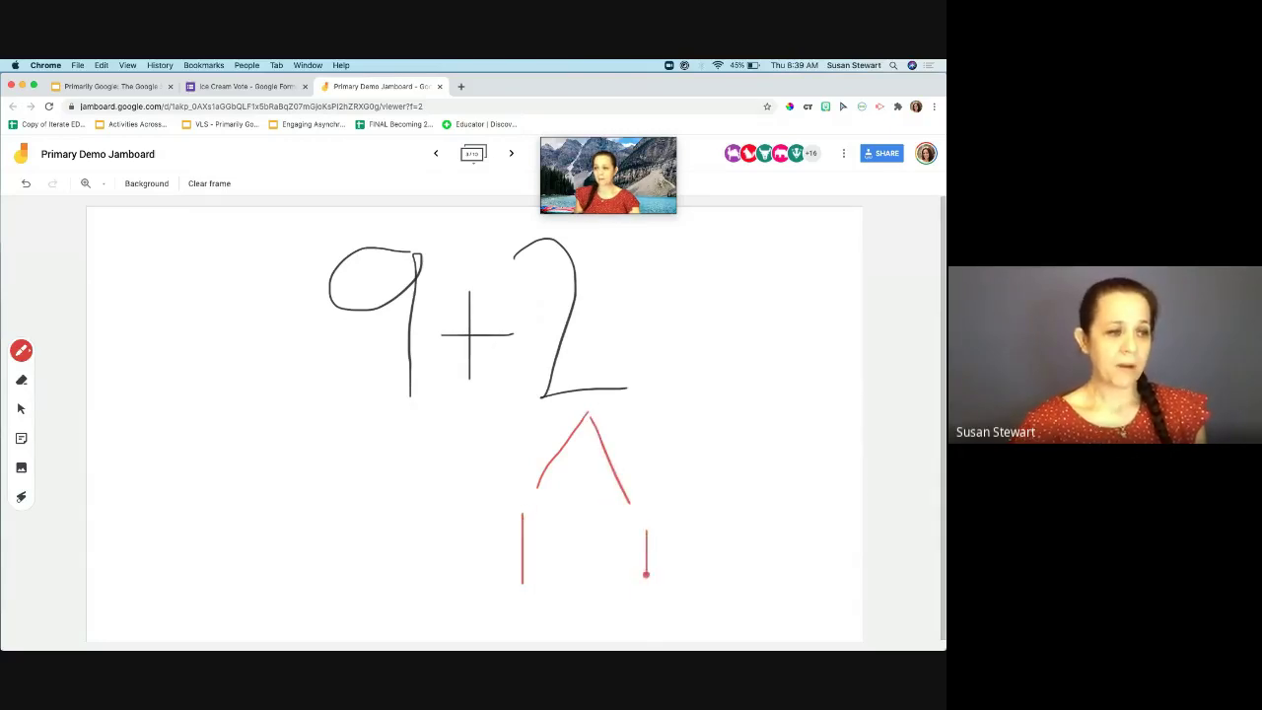
{"action": "mouse_move", "coordinate": [551, 533]}
{"action": "left_mouse_down"}
{"action": "mouse_move", "coordinate": [407, 284]}
{"action": "mouse_move", "coordinate": [357, 406]}
{"action": "mouse_move", "coordinate": [532, 584]}
{"action": "mouse_move", "coordinate": [552, 523]}
{"action": "left_mouse_up"}
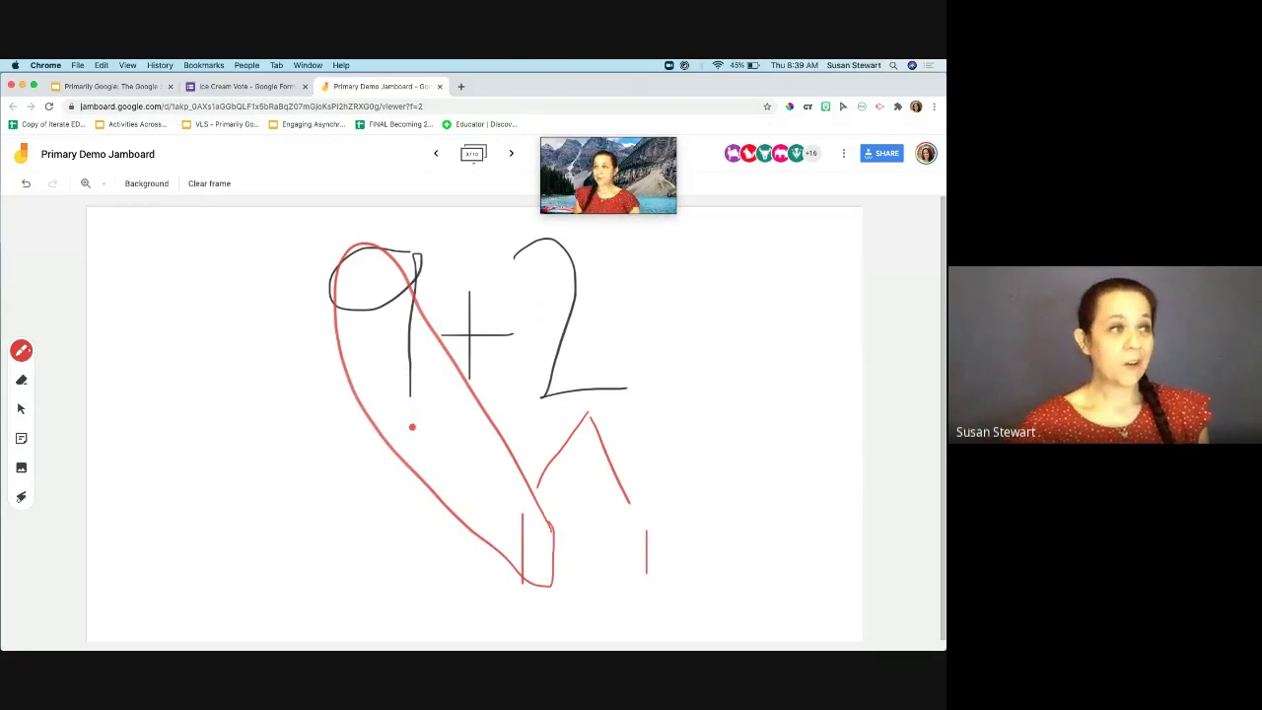
{"action": "left_click", "coordinate": [473, 152]}
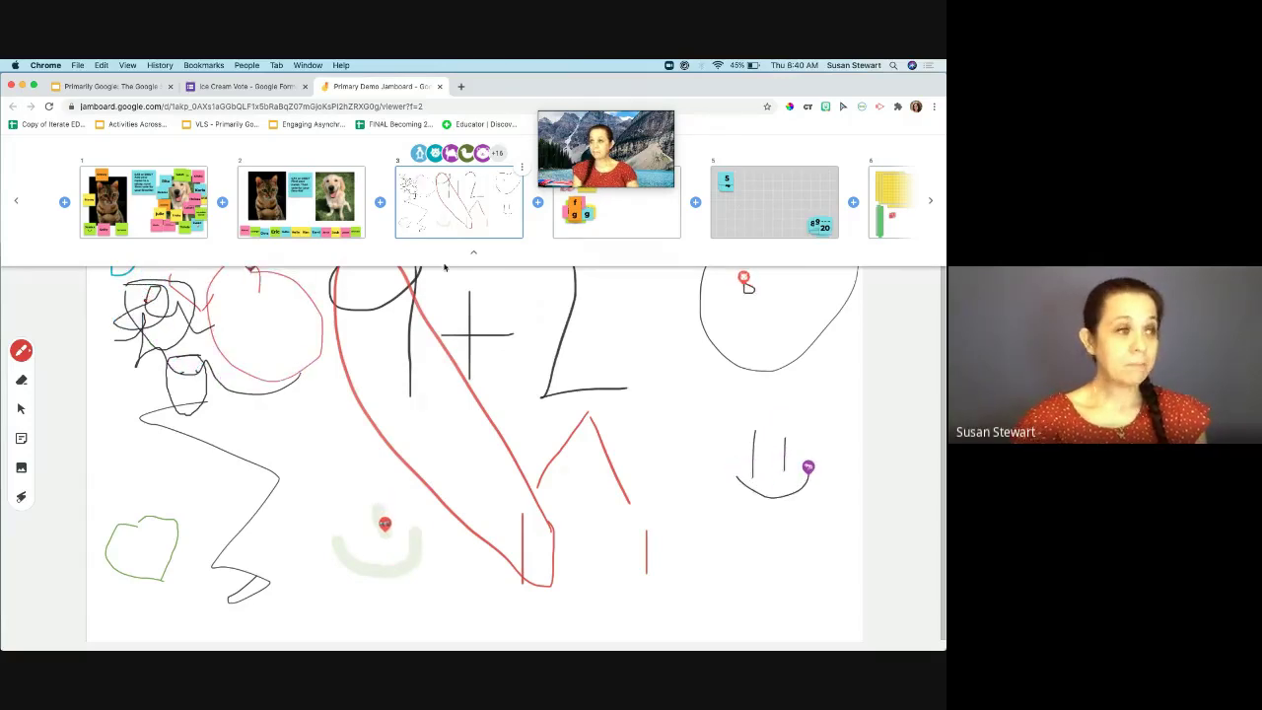
{"action": "left_click", "coordinate": [474, 252]}
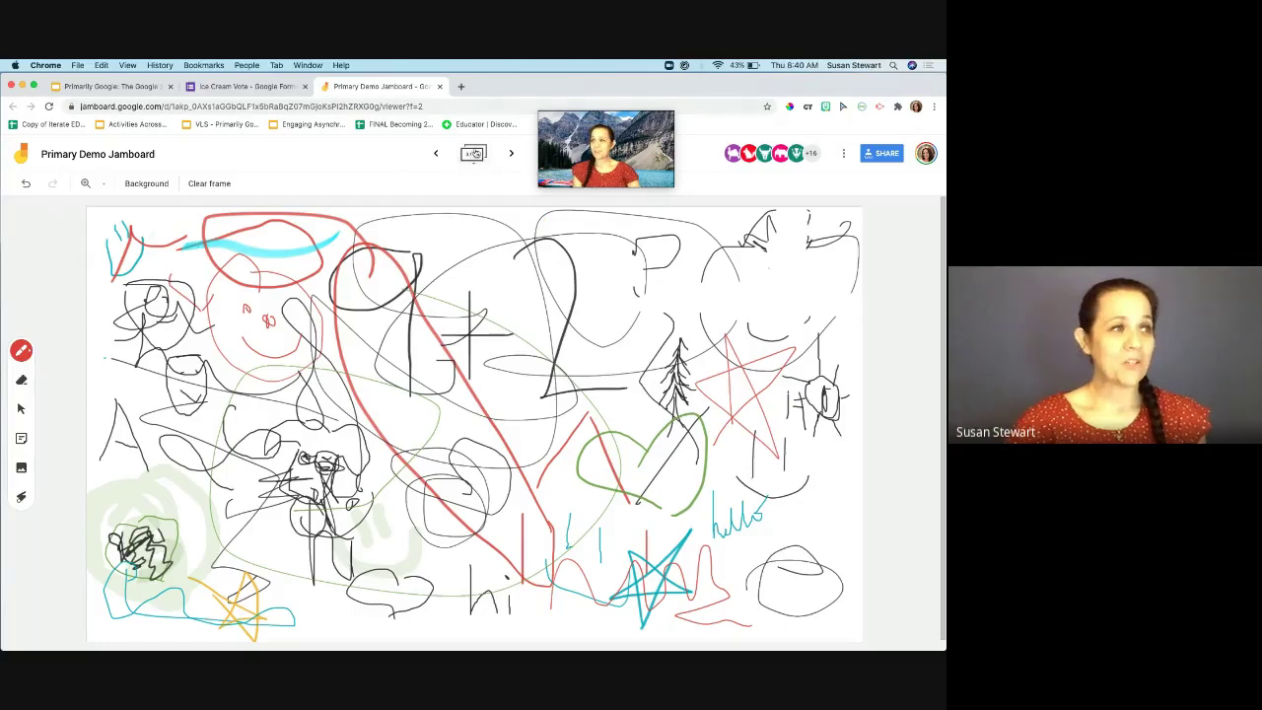
Open frame 4, the -ig words activity with the pig picture, and collapse the frame overview
{"action": "left_click", "coordinate": [474, 154]}
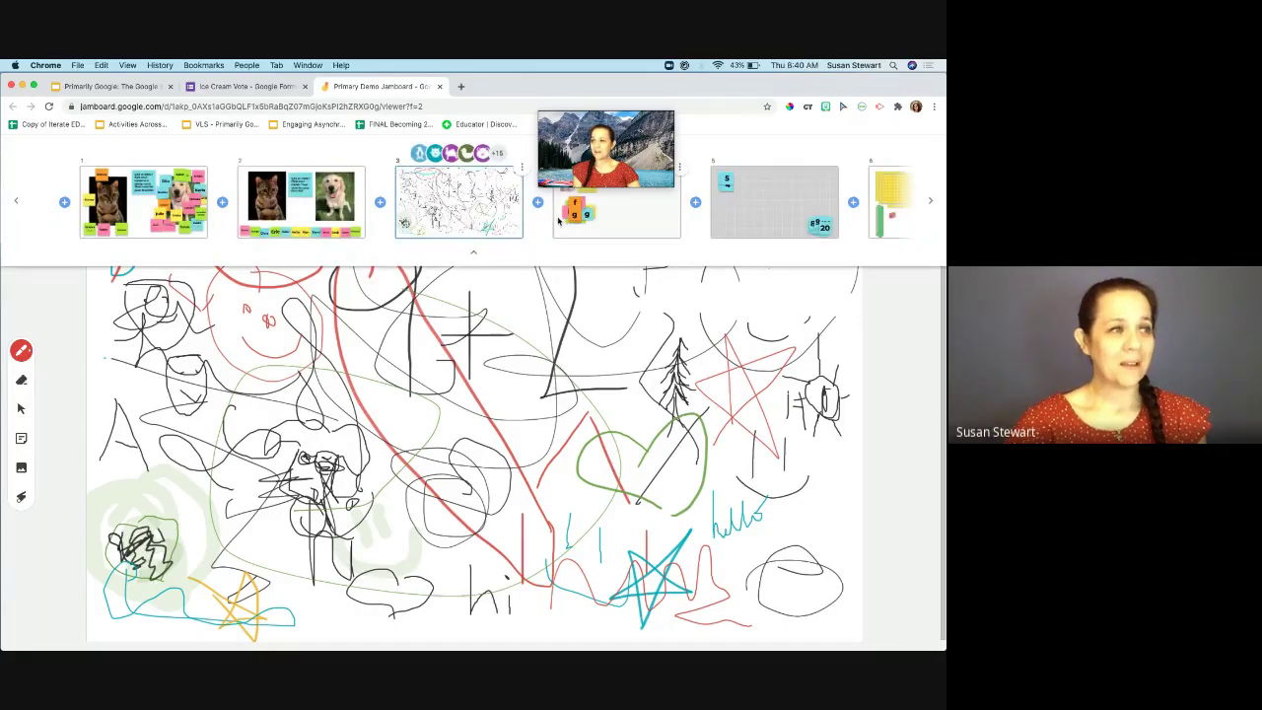
{"action": "left_click", "coordinate": [611, 199]}
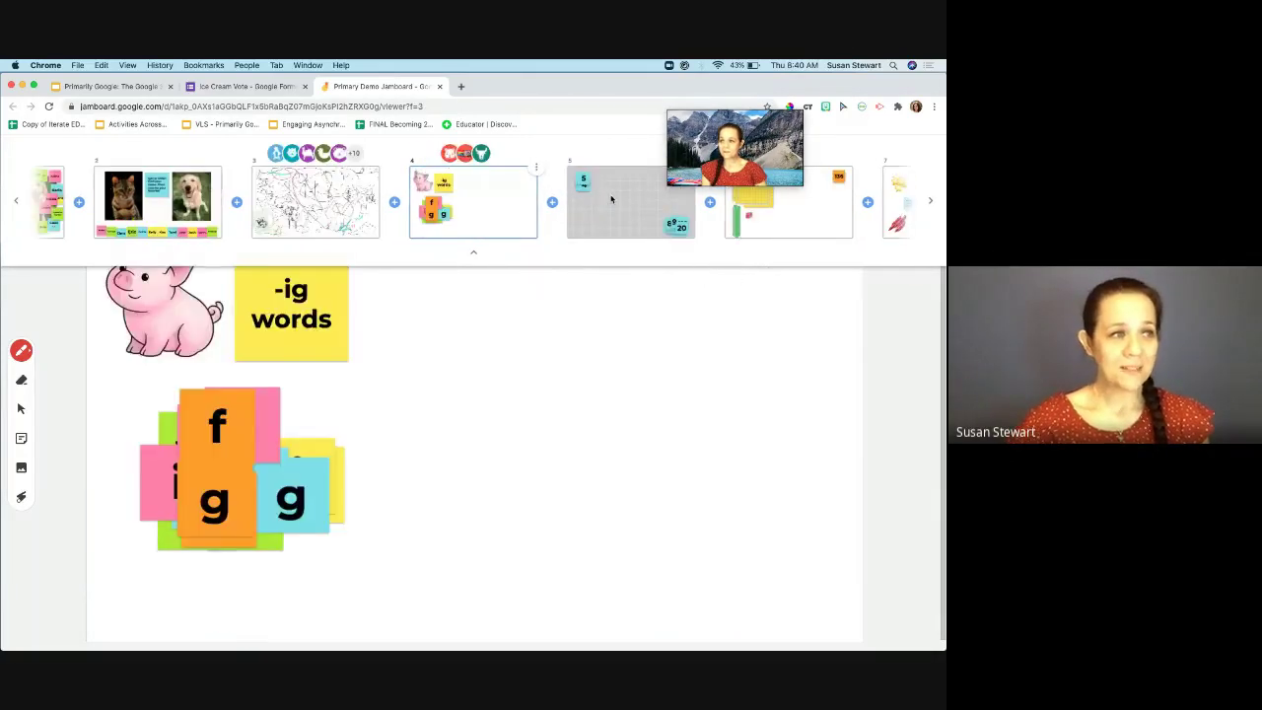
{"action": "left_click", "coordinate": [473, 255]}
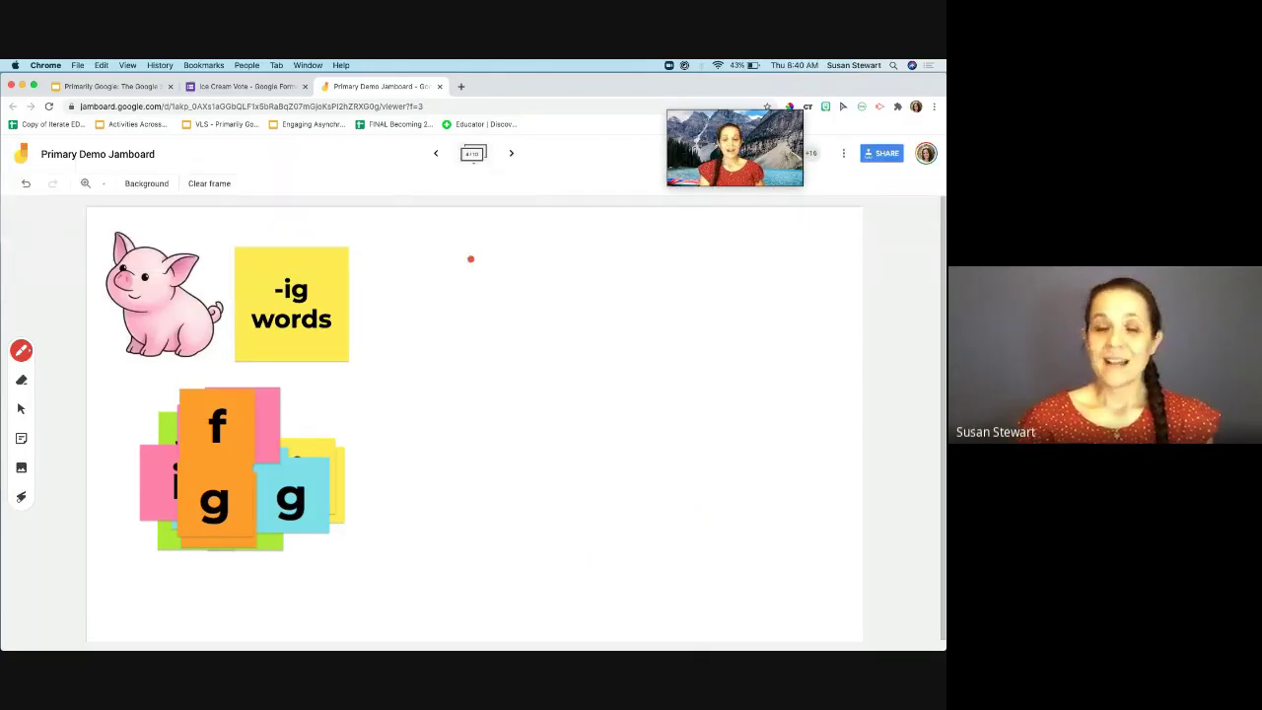
Move the orange f, i and g sticky notes out of the pile and line them up in a row to spell fig
{"action": "left_click", "coordinate": [21, 409]}
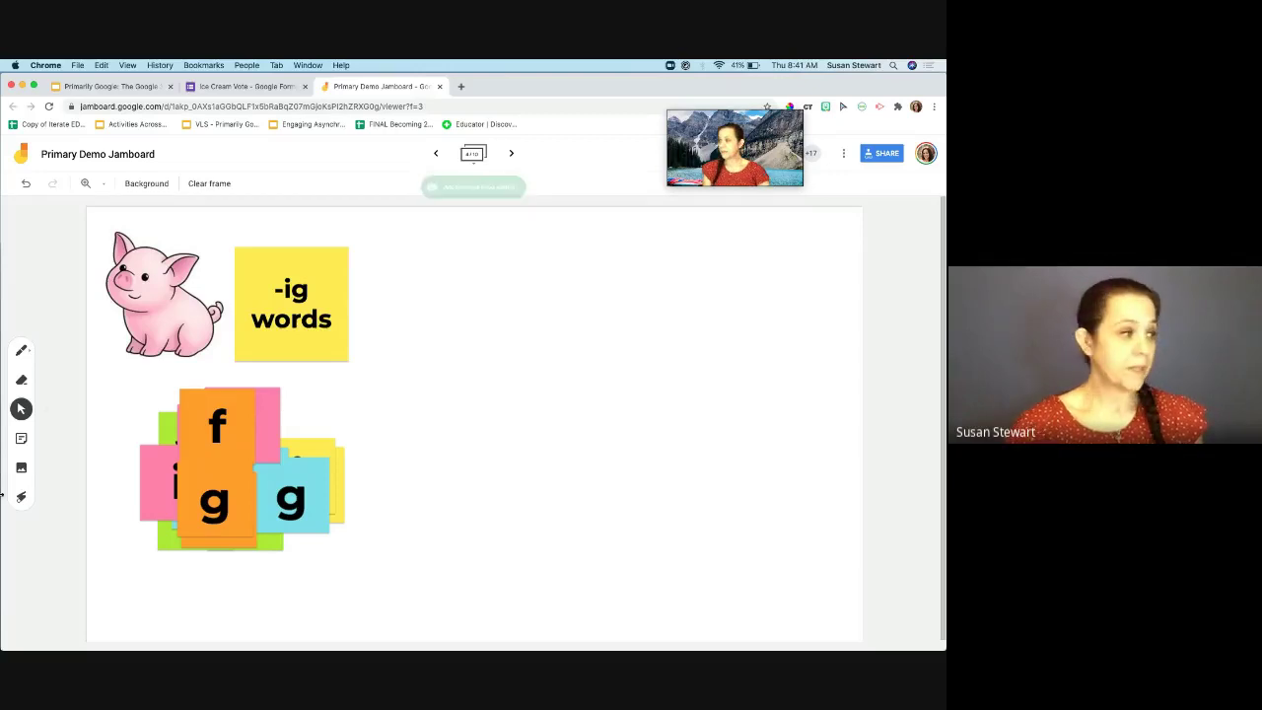
{"action": "left_click_drag", "start_coordinate": [216, 429], "coordinate": [463, 271]}
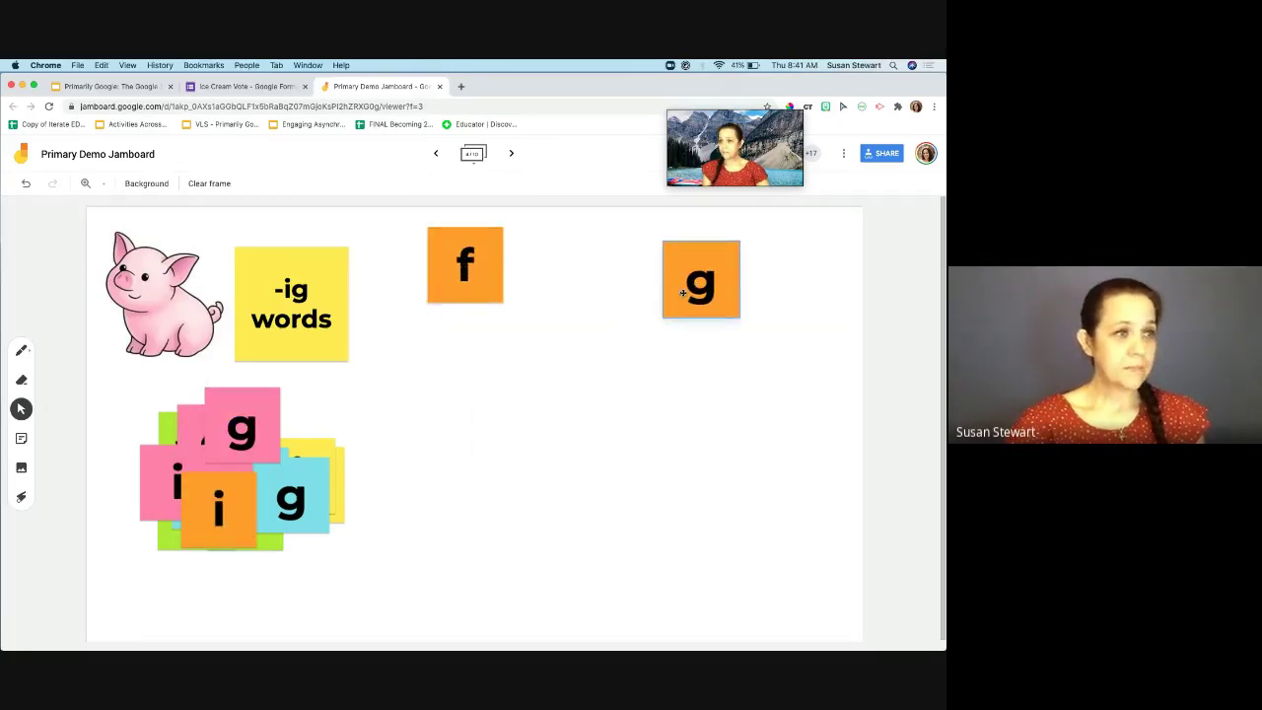
{"action": "left_click_drag", "start_coordinate": [219, 504], "coordinate": [576, 258]}
{"action": "left_click", "coordinate": [700, 259]}
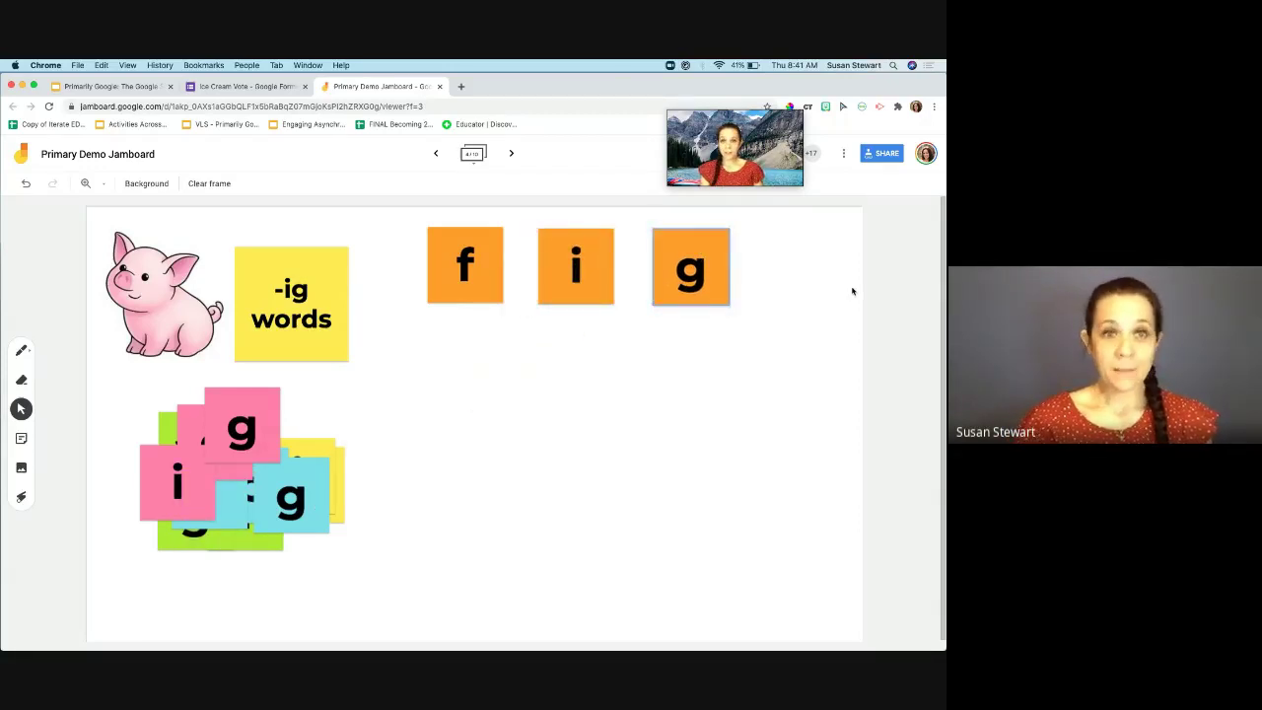
Underline the word fig with repeated laser strokes from the f towards the g
{"action": "left_click", "coordinate": [21, 497]}
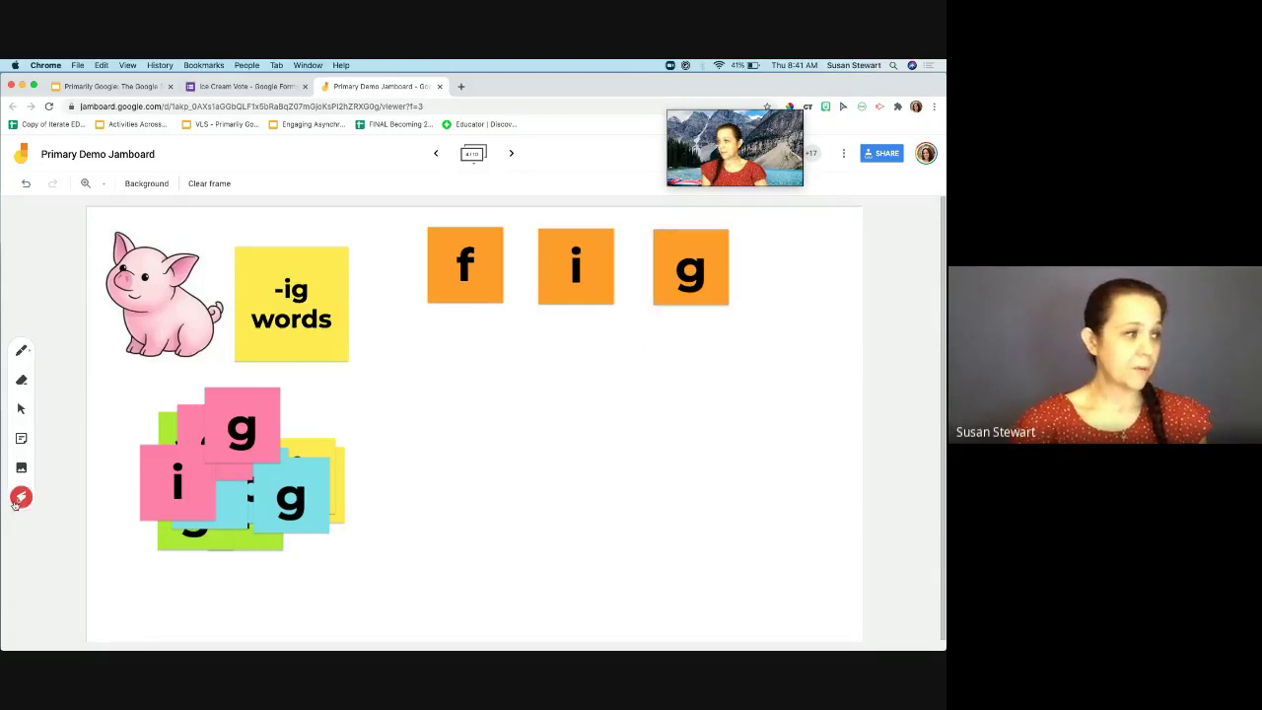
{"action": "left_click_drag", "start_coordinate": [428, 324], "coordinate": [786, 320]}
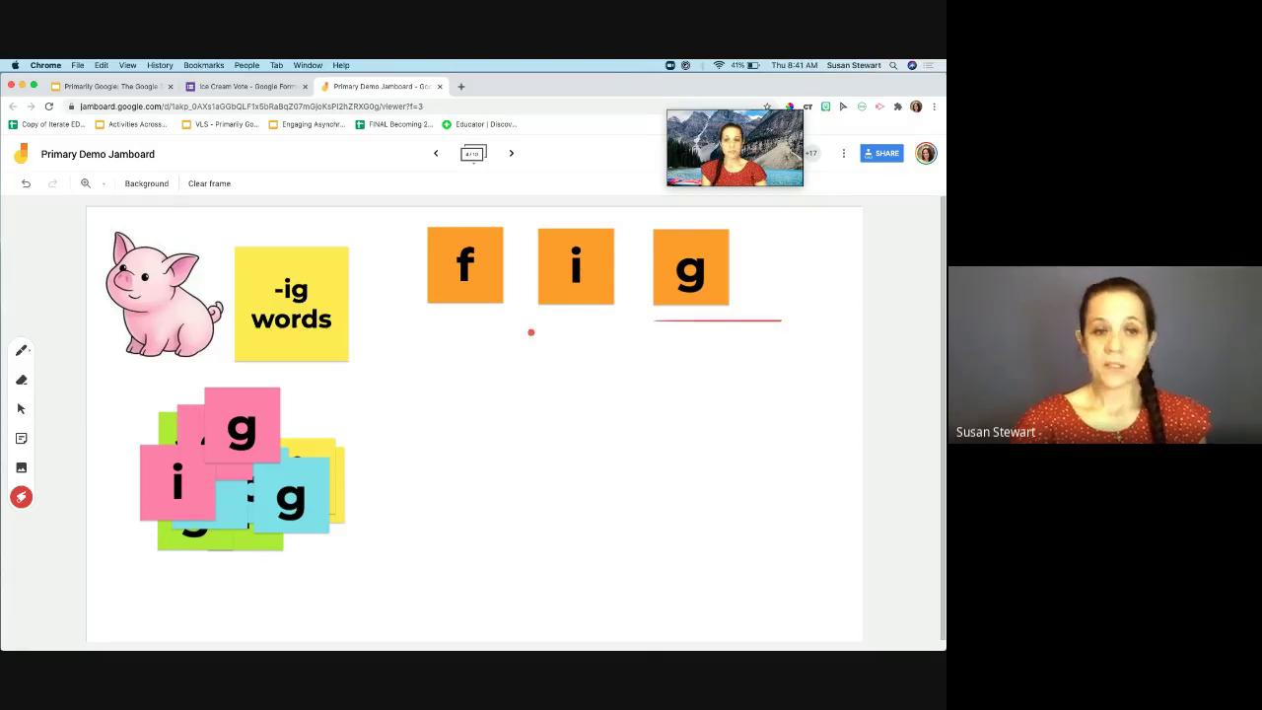
{"action": "left_click_drag", "start_coordinate": [413, 320], "coordinate": [837, 307]}
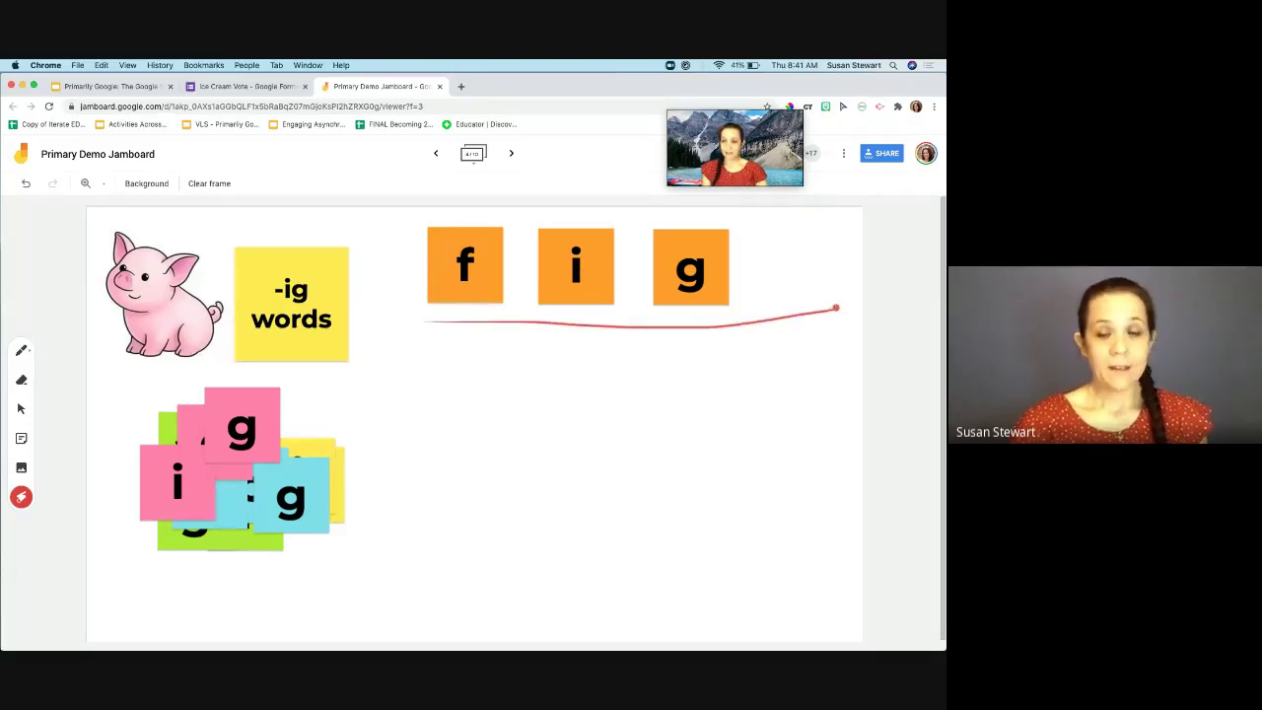